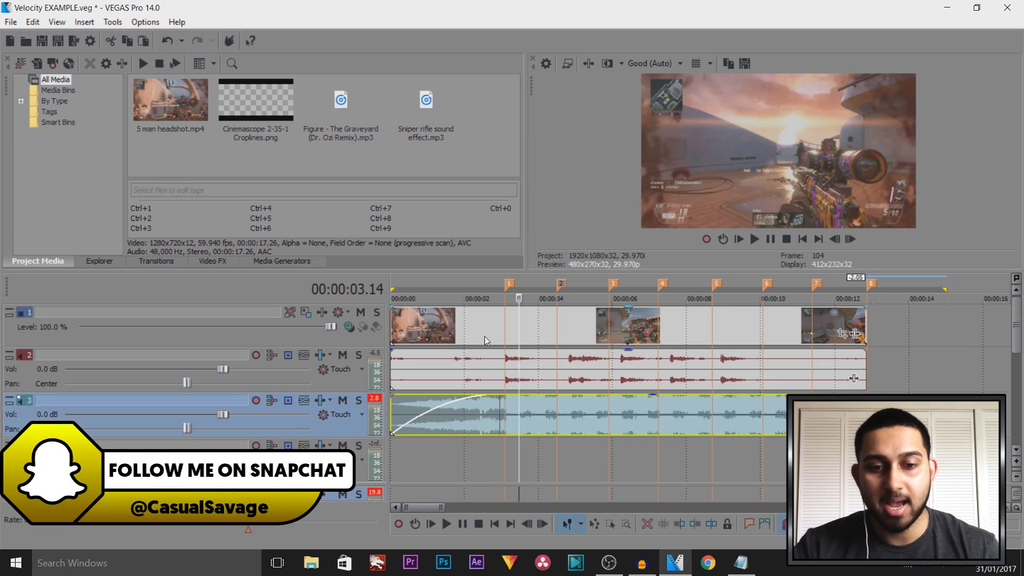
# - Open the gameplay clip's properties and apply Disable resample with Maintain aspect ratio turned off
pyautogui.moveTo(482, 331); pyautogui.dragTo(425, 326)
pyautogui.rightClick(443, 328)
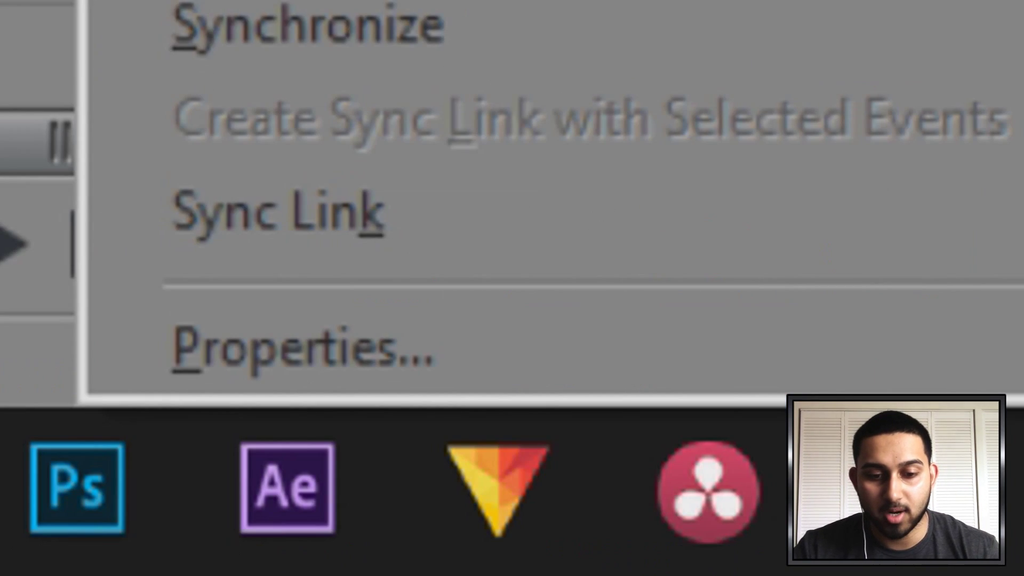
pyautogui.click(517, 540)
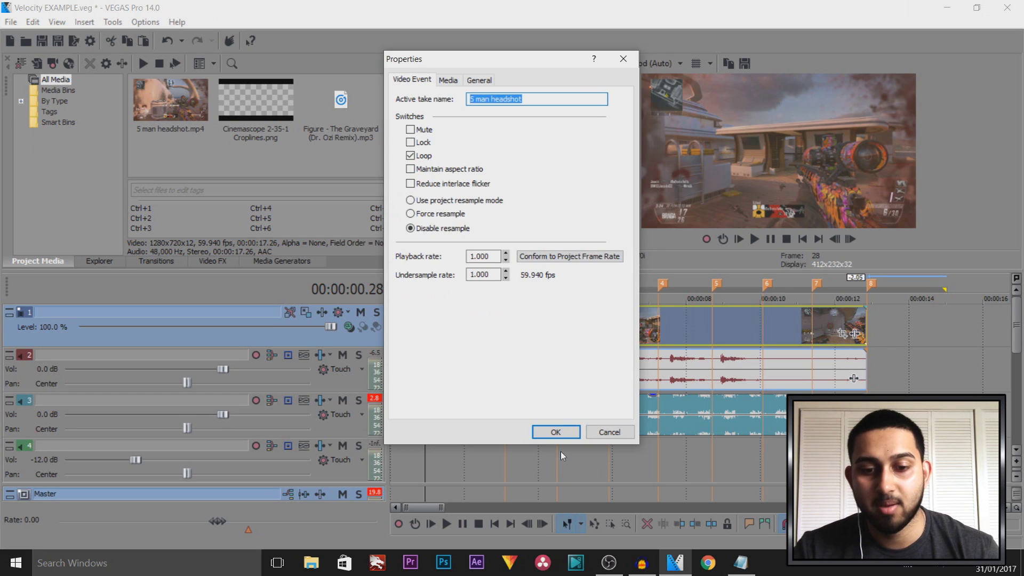
pyautogui.click(543, 430)
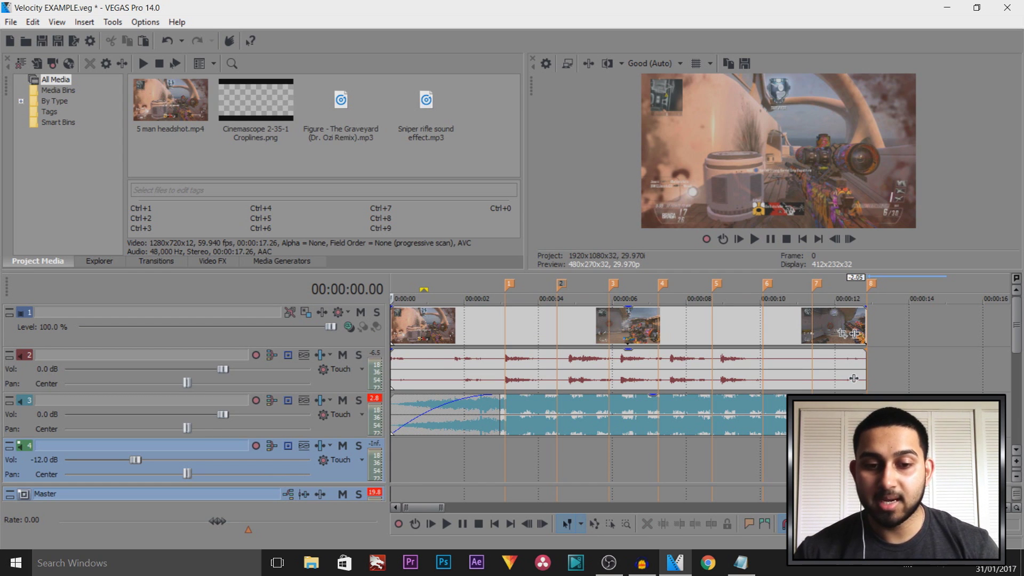
# - Play the timeline from the start to check how the clip's gunshots line up with the music beats and markers
pyautogui.click(434, 378)
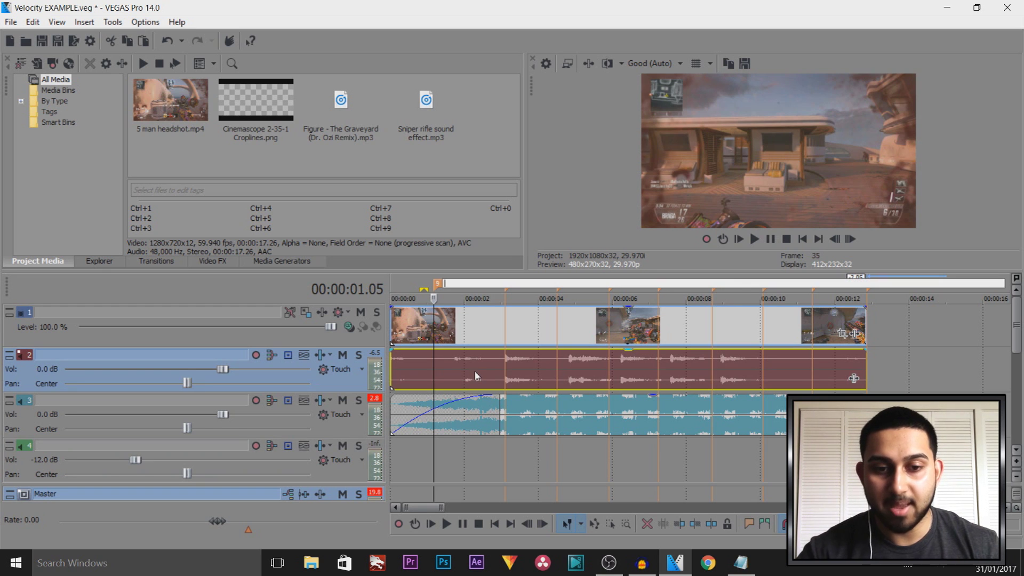
pyautogui.click(505, 416)
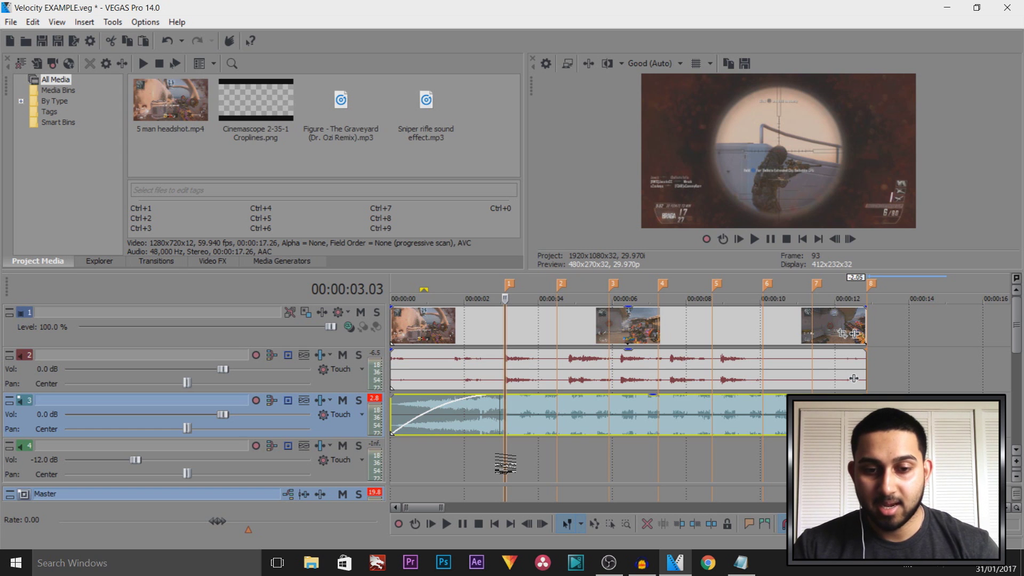
pyautogui.moveTo(513, 464); pyautogui.dragTo(392, 474)
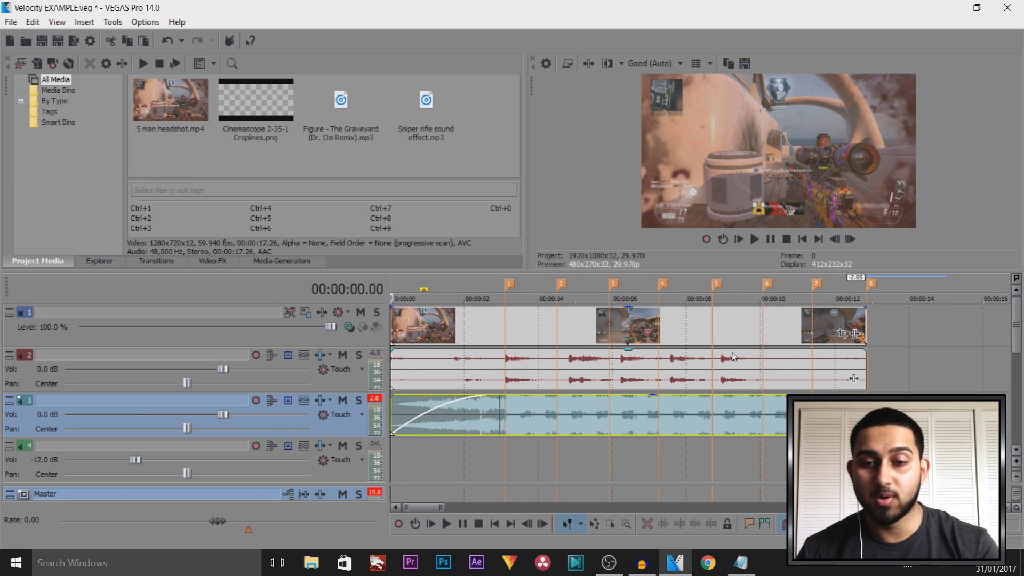
pyautogui.press('space')
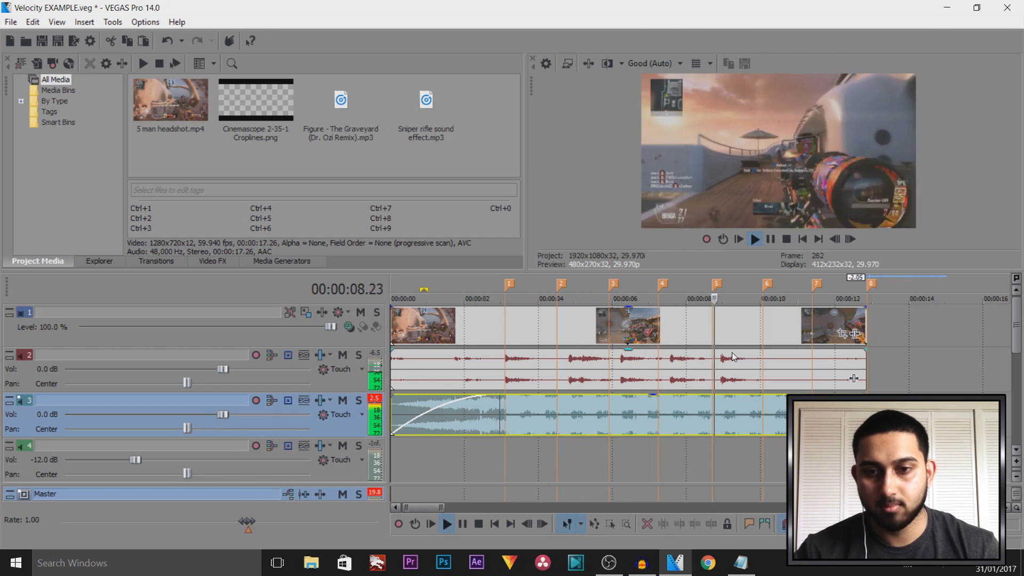
pyautogui.click(506, 458)
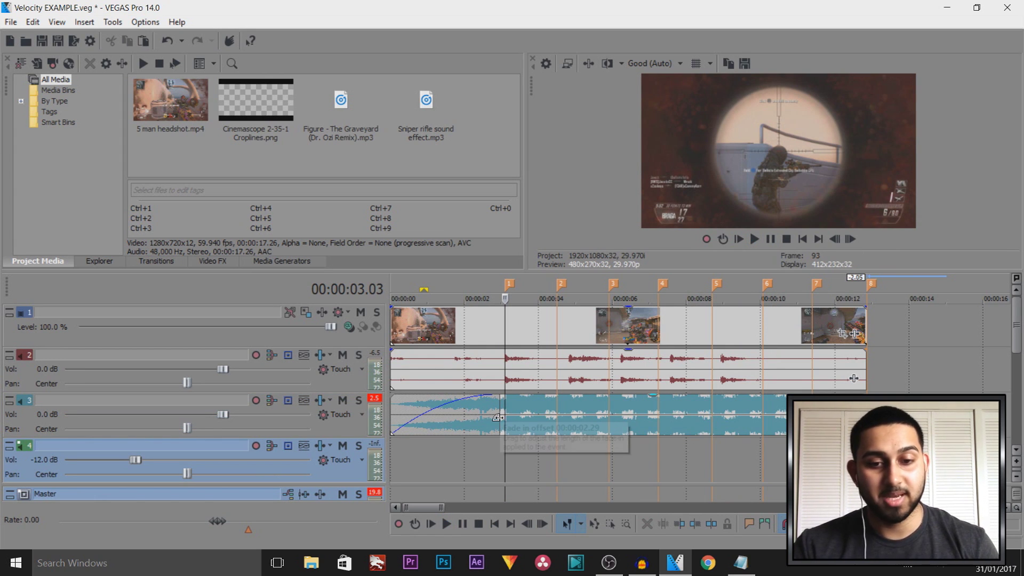
# - Insert a Velocity envelope on the gameplay video clip
pyautogui.click(467, 335)
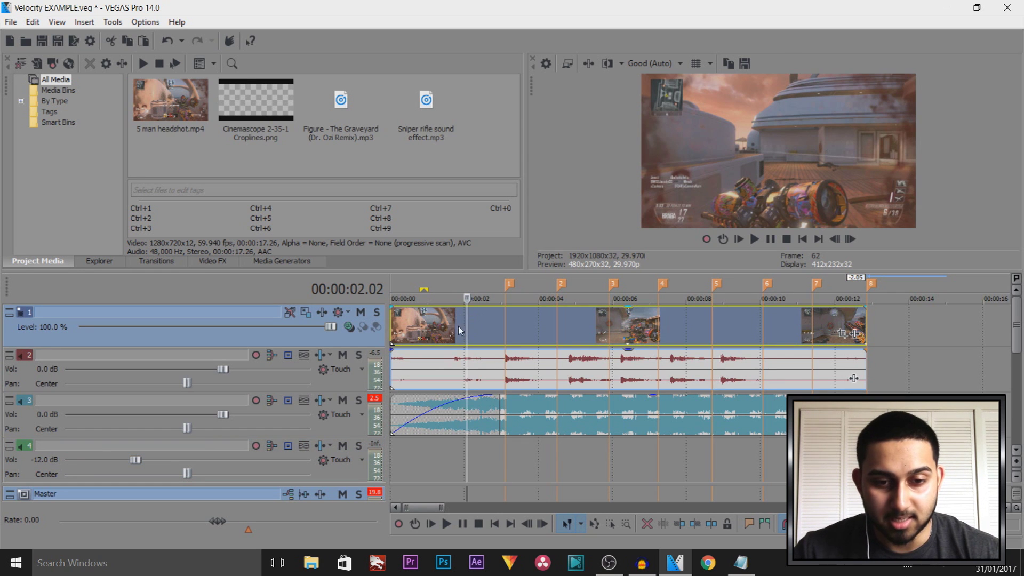
pyautogui.rightClick(448, 330)
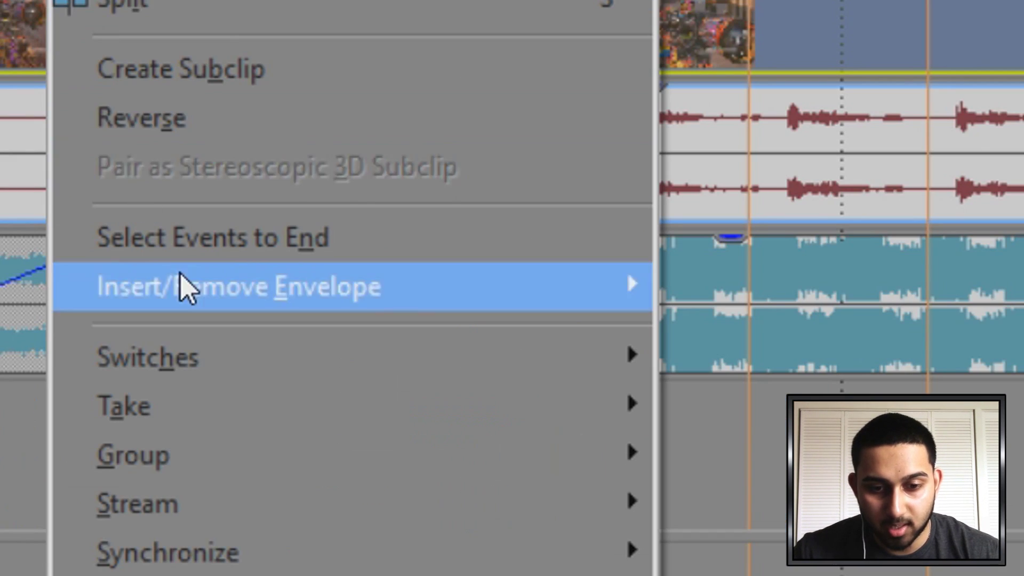
pyautogui.moveTo(169, 297)
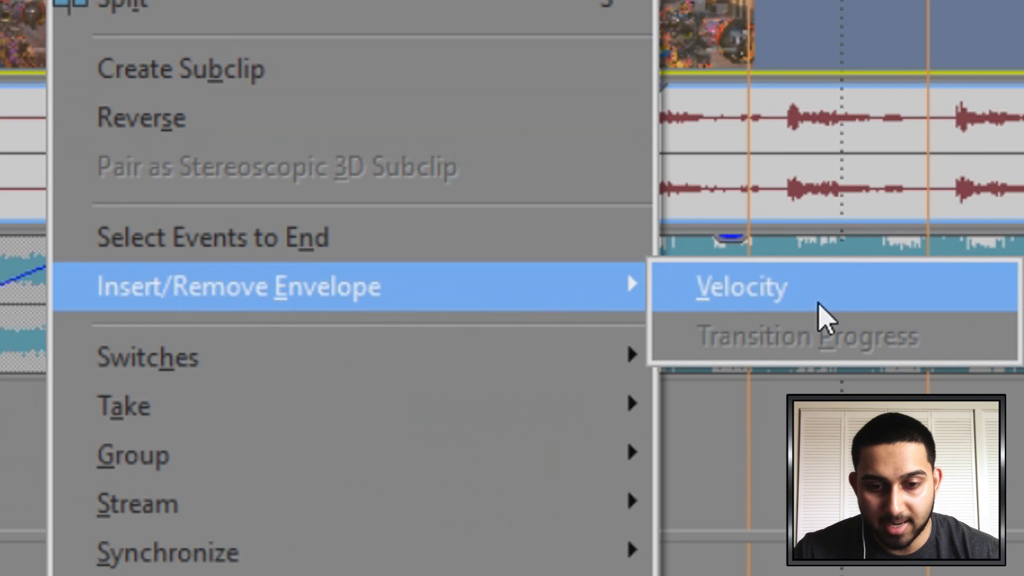
pyautogui.click(862, 292)
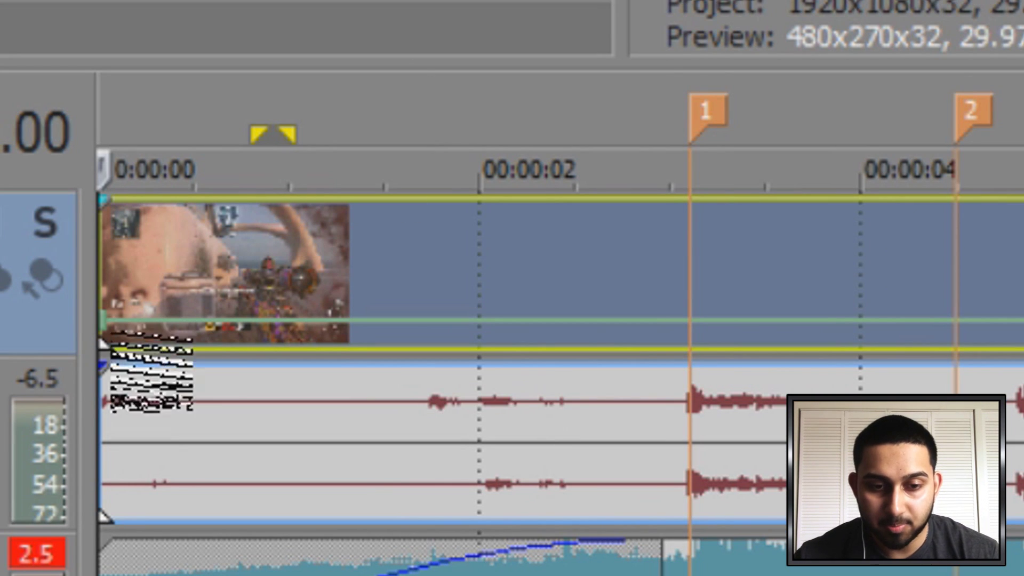
# - Try raising the clip's whole velocity envelope to 1,000 %
pyautogui.moveTo(88, 320); pyautogui.dragTo(87, 201)
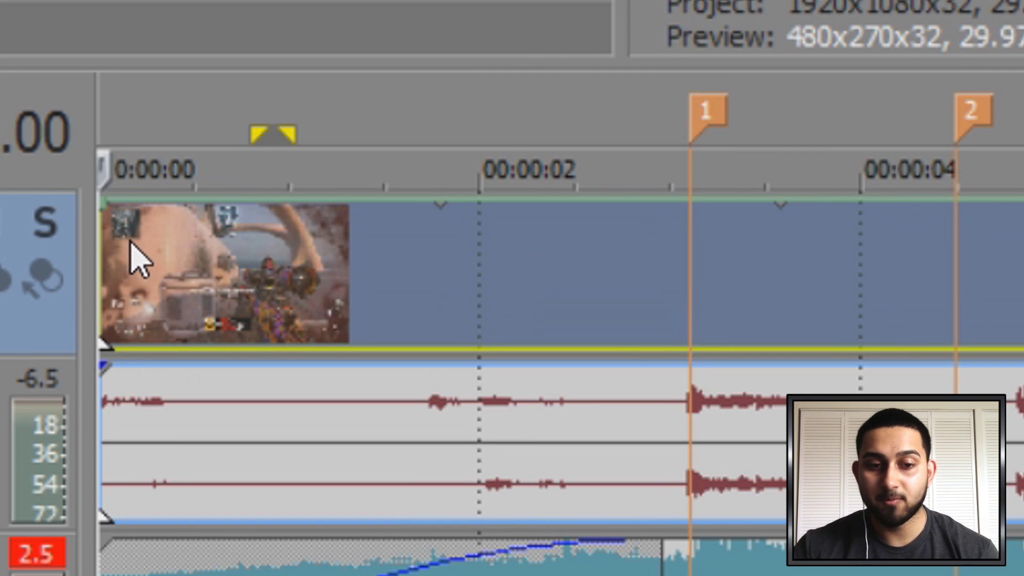
pyautogui.moveTo(101, 201)
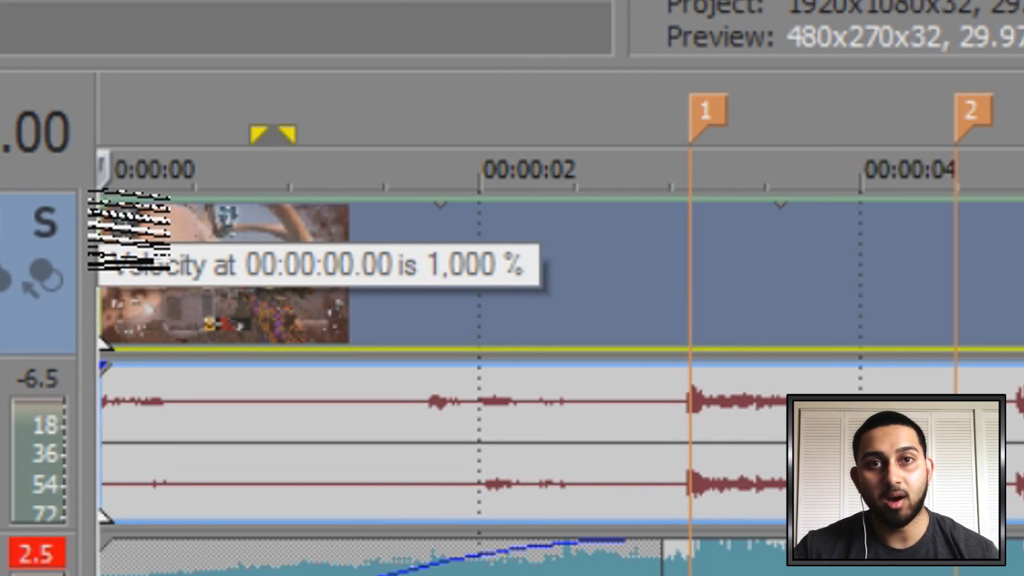
pyautogui.moveTo(101, 198); pyautogui.dragTo(101, 198)
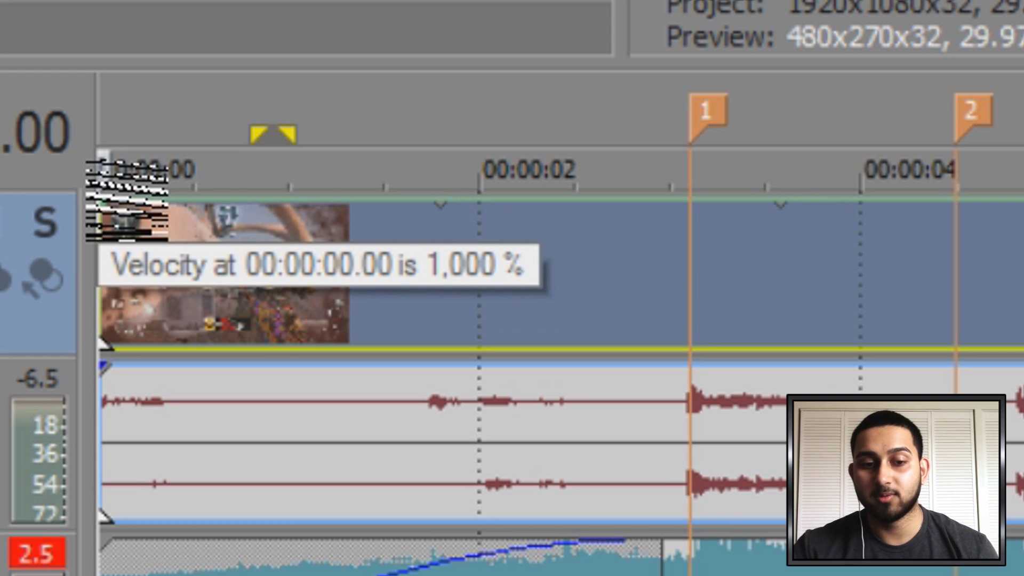
# - Lower the velocity envelope to moderately above normal speed, and add a point at 00:00:00.19 set to Normal Velocity
pyautogui.moveTo(101, 198); pyautogui.dragTo(101, 299)
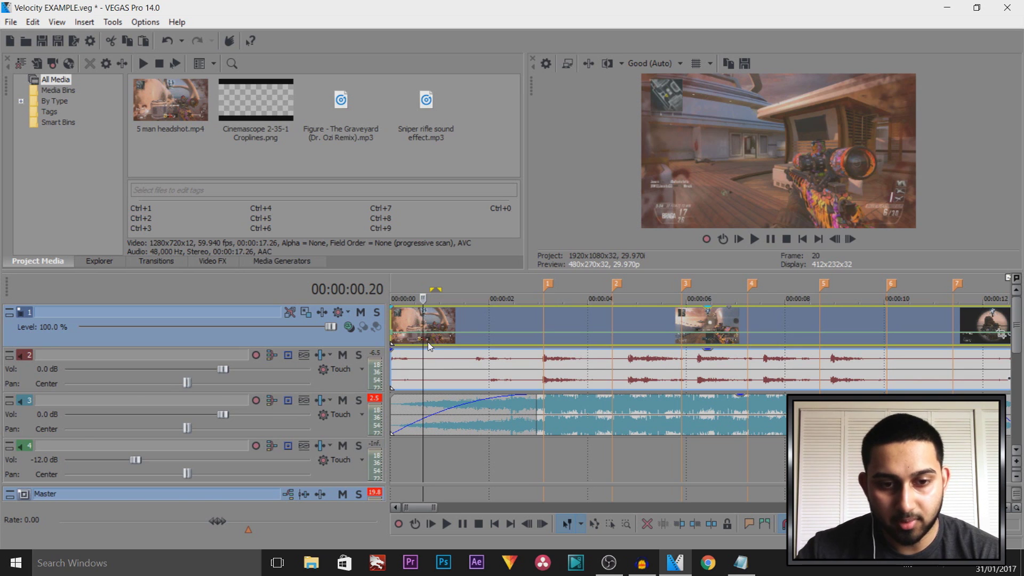
pyautogui.click(428, 342)
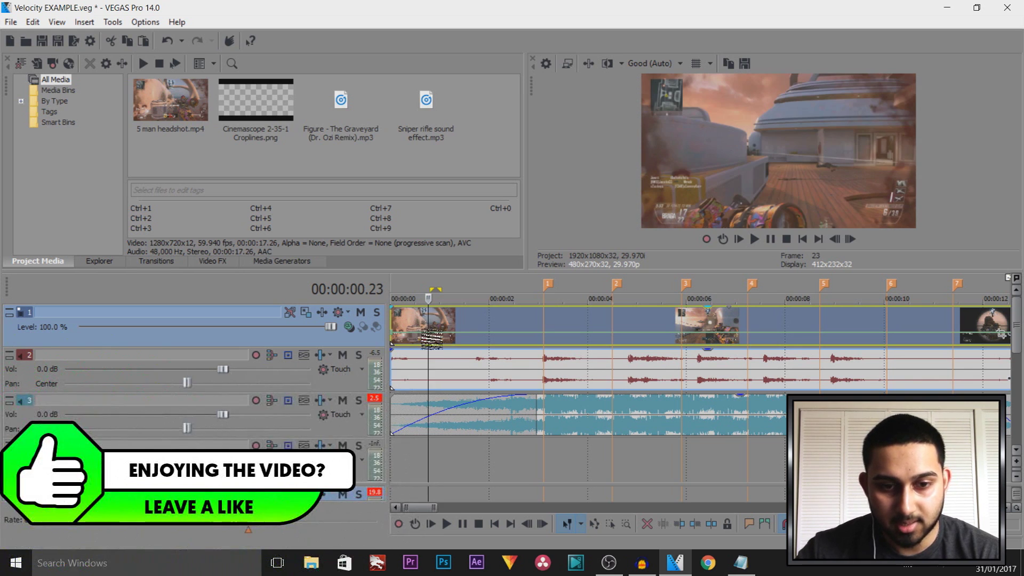
pyautogui.click(422, 332)
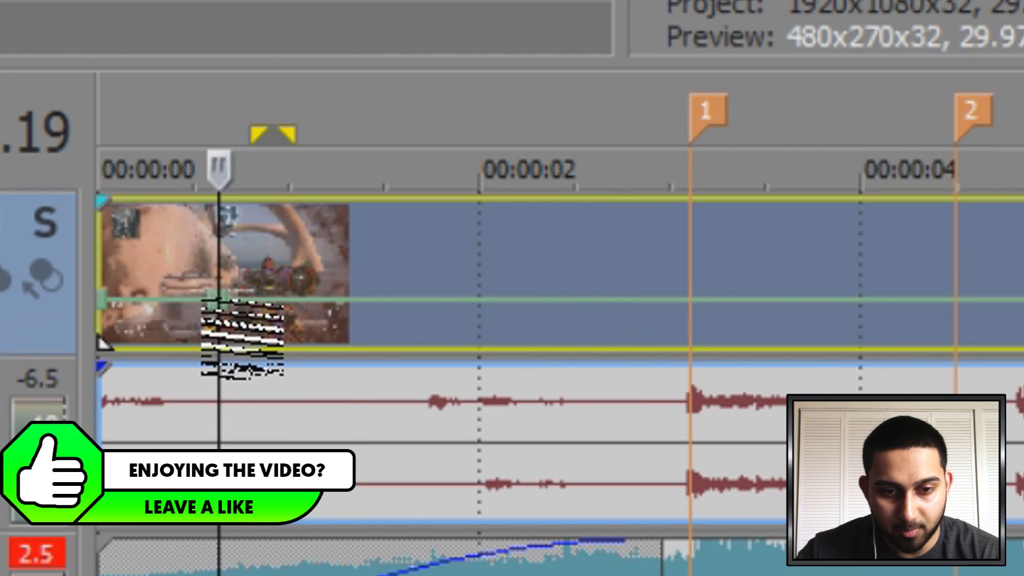
pyautogui.rightClick(424, 340)
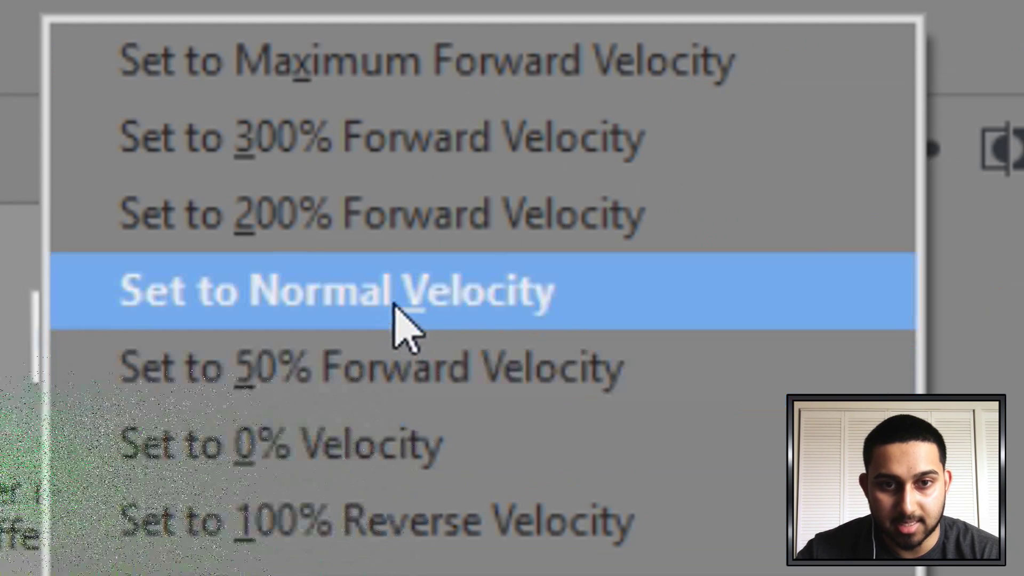
pyautogui.click(360, 320)
# - Add a velocity point at 00:00:02.05 and lower it to about 33 %
pyautogui.moveTo(422, 322); pyautogui.dragTo(501, 351)
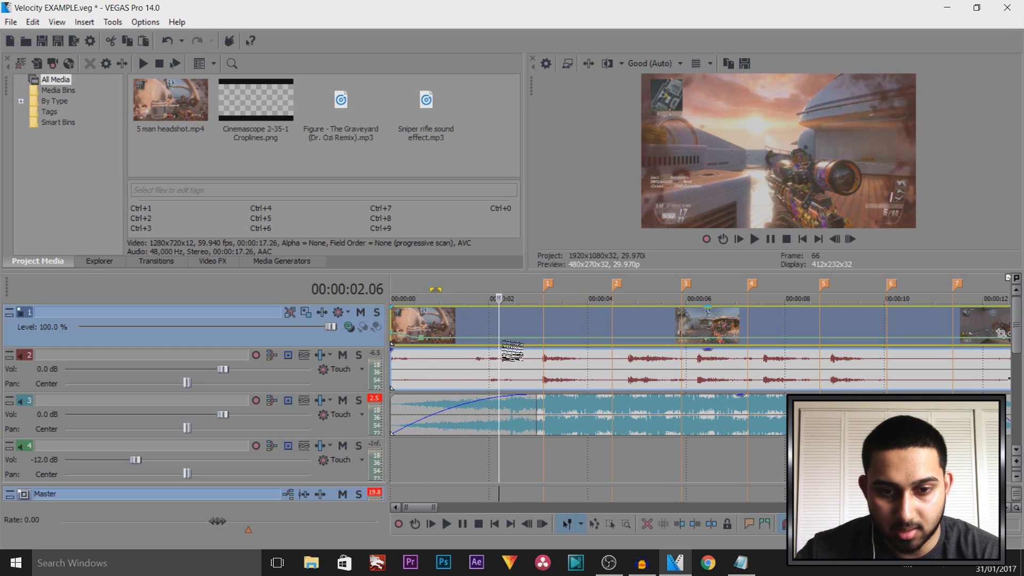
pyautogui.doubleClick(498, 339)
pyautogui.scroll(1, 505, 344)
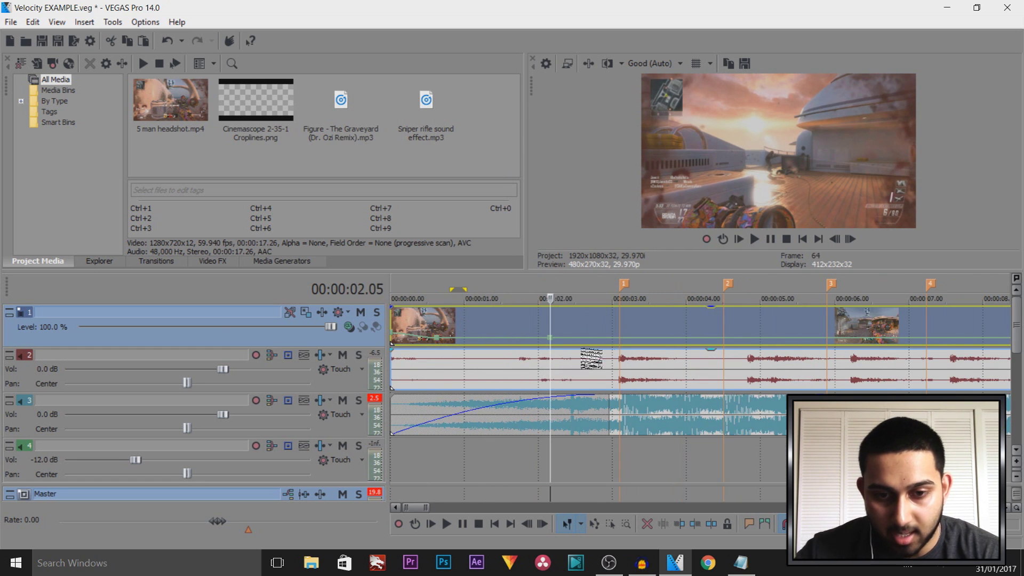
pyautogui.moveTo(550, 338); pyautogui.dragTo(550, 342)
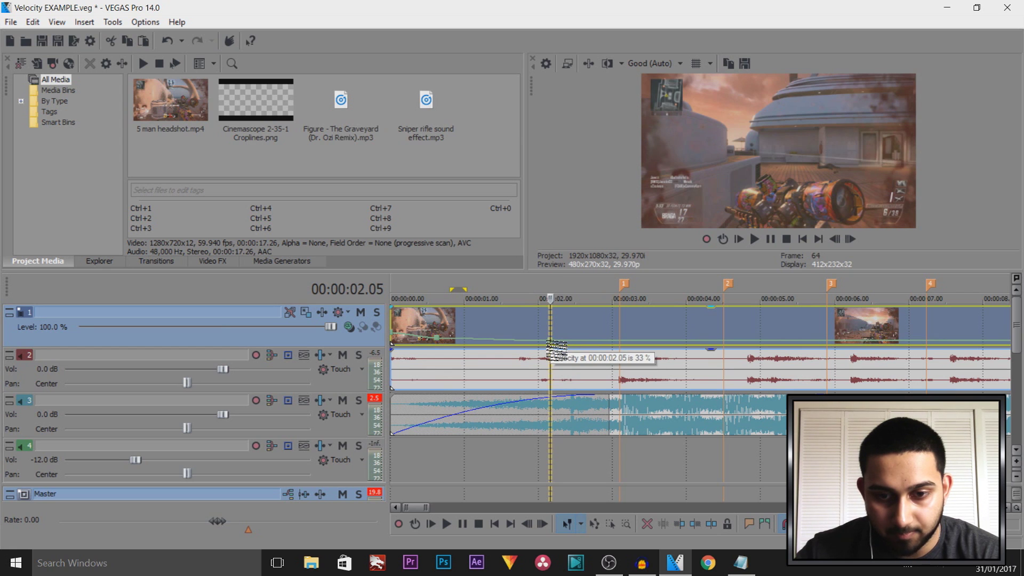
# - Add a velocity point at marker 1 (00:00:03.03) and raise it above normal speed
pyautogui.click(619, 340)
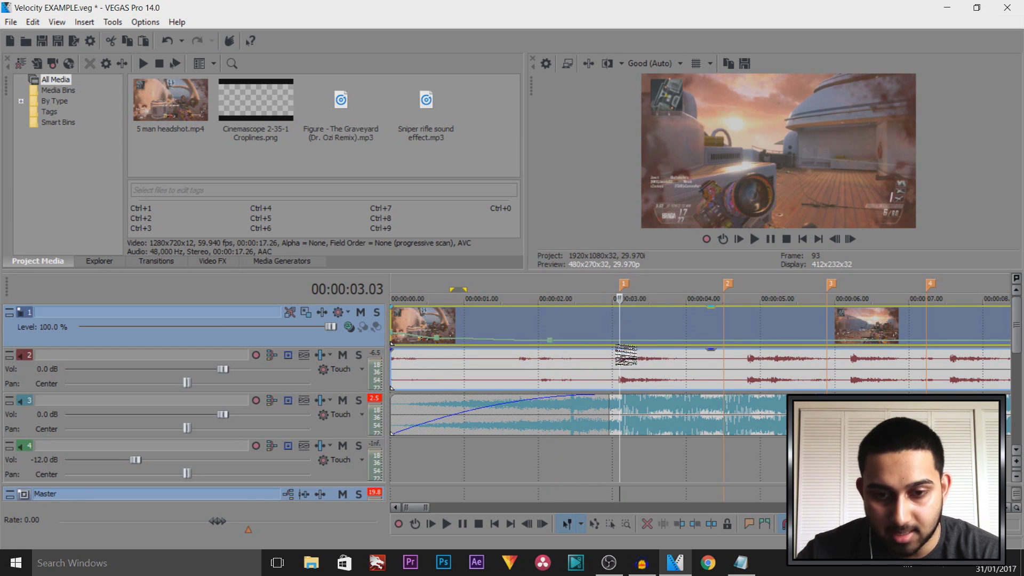
pyautogui.scroll(2, 627, 350)
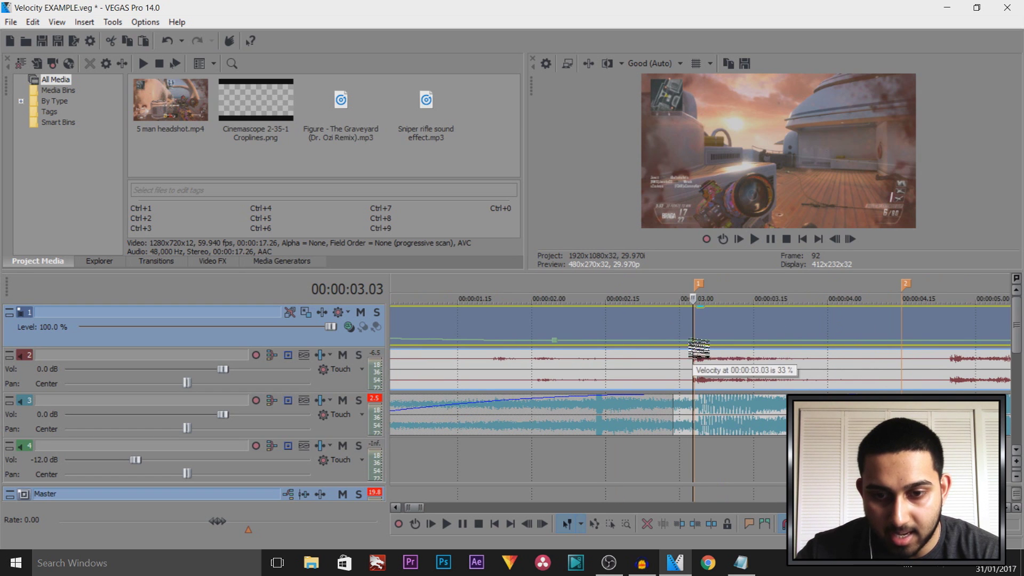
pyautogui.moveTo(700, 349); pyautogui.dragTo(700, 345)
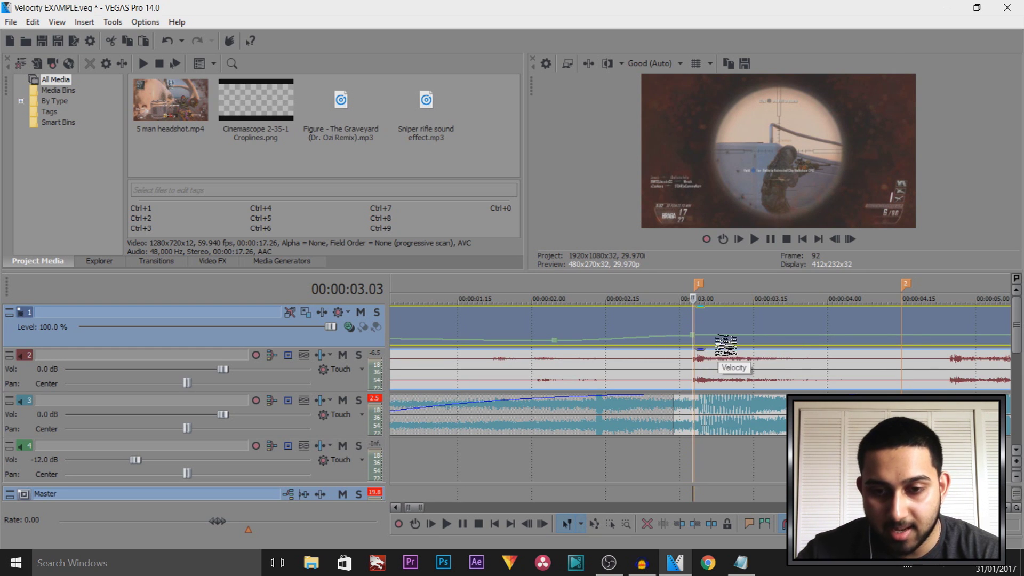
# - Add a velocity point at 00:00:03.13, just after marker 1, and set it to Normal Velocity
pyautogui.click(739, 336)
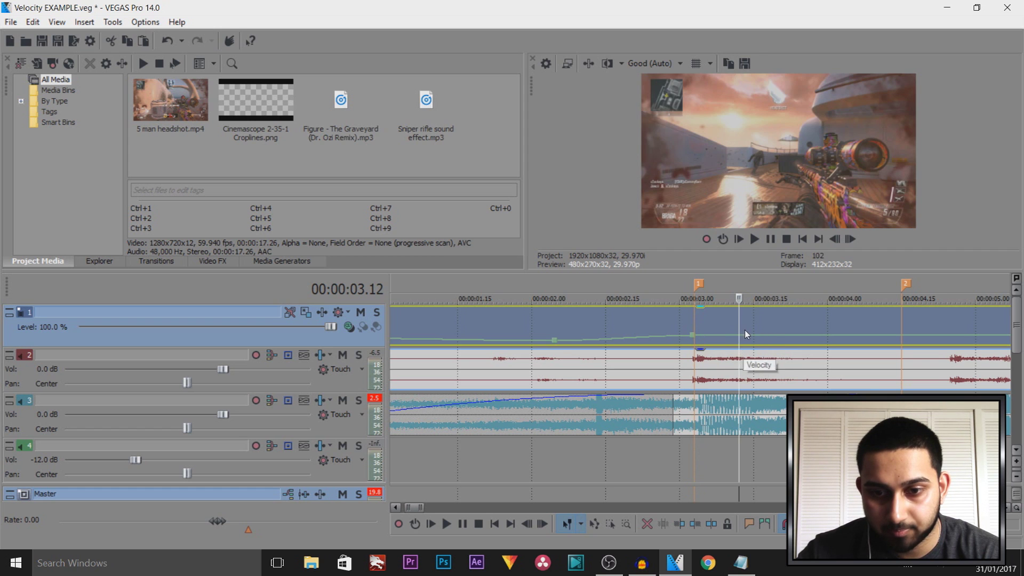
pyautogui.click(745, 334)
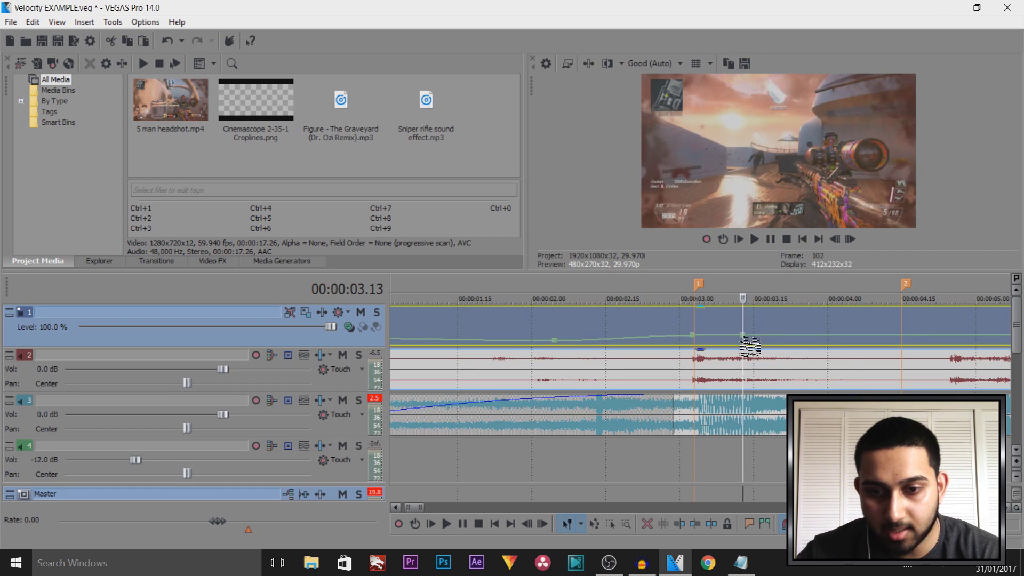
pyautogui.rightClick(744, 337)
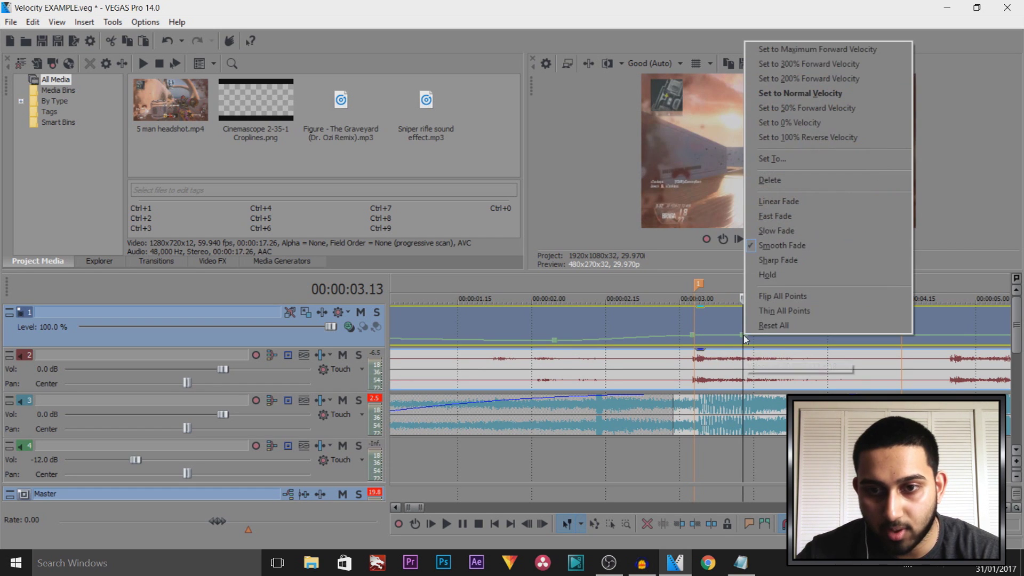
pyautogui.click(804, 95)
# - Add a velocity point at 00:00:03.29 and lower it to slow motion
pyautogui.click(815, 326)
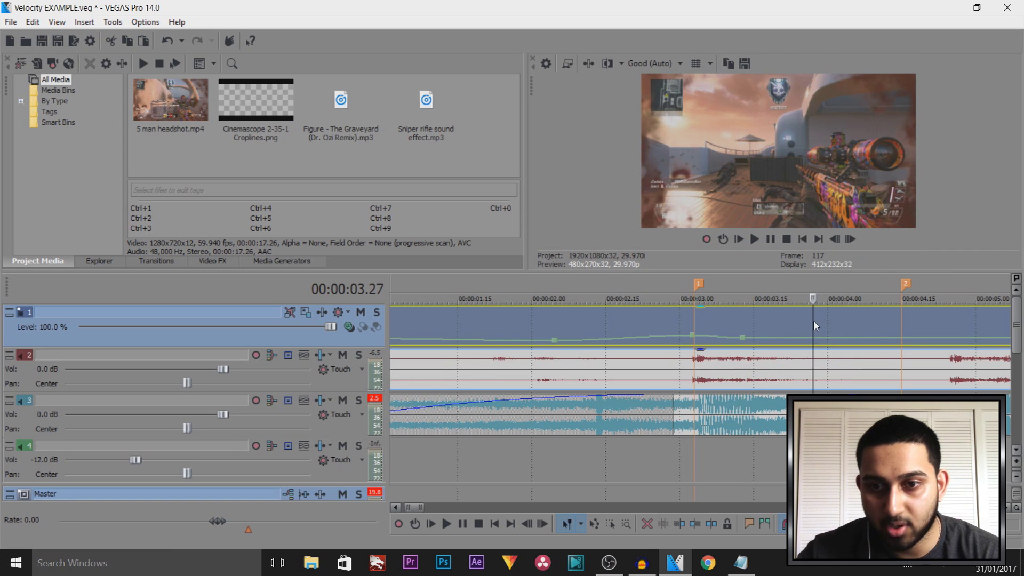
pyautogui.moveTo(812, 329); pyautogui.dragTo(832, 348)
pyautogui.click(830, 347)
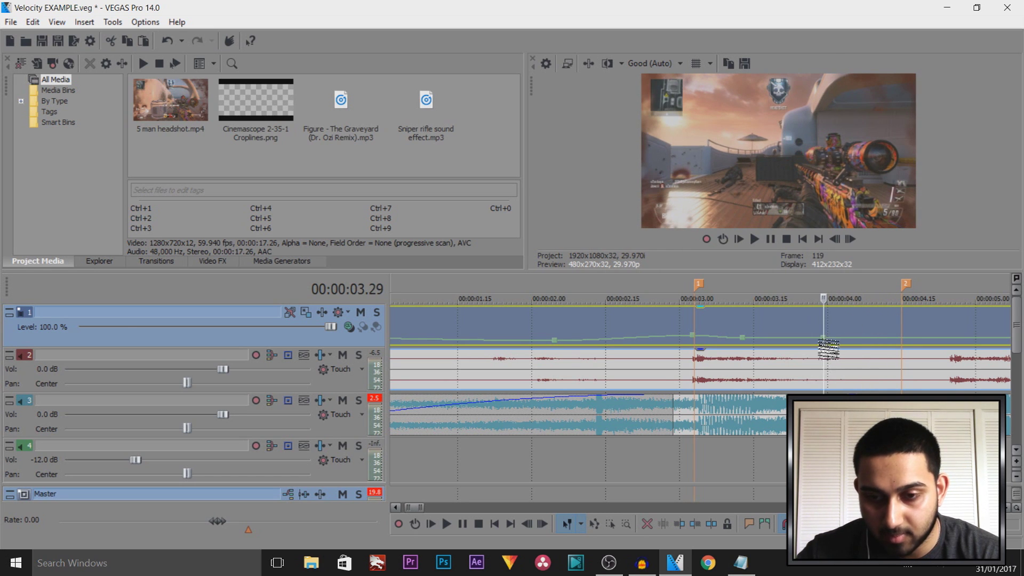
pyautogui.moveTo(829, 345); pyautogui.dragTo(830, 347)
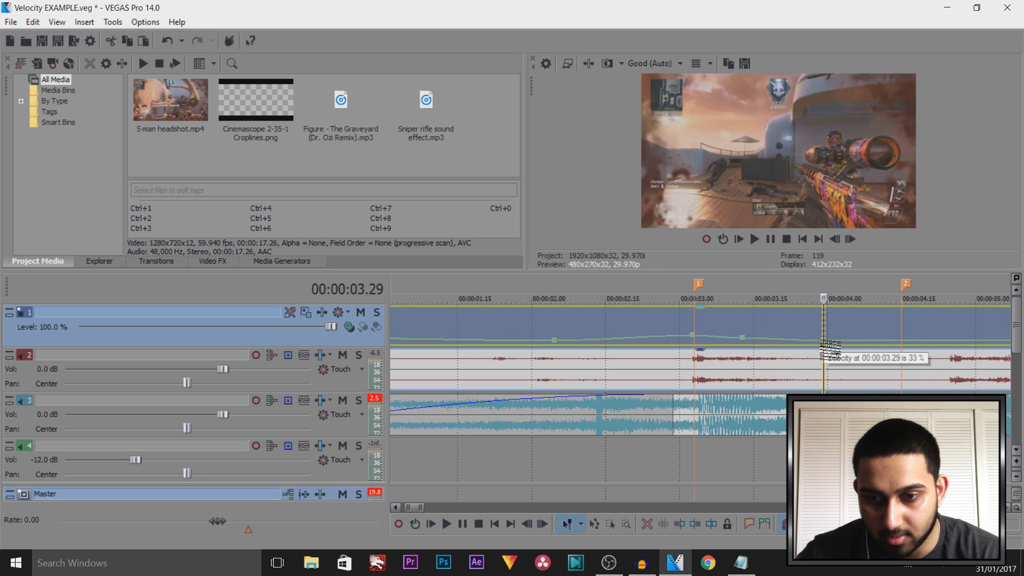
# - Add a velocity point at marker 2 (00:00:04.15) and raise it above normal speed
pyautogui.click(905, 349)
pyautogui.scroll(3, 905, 350)
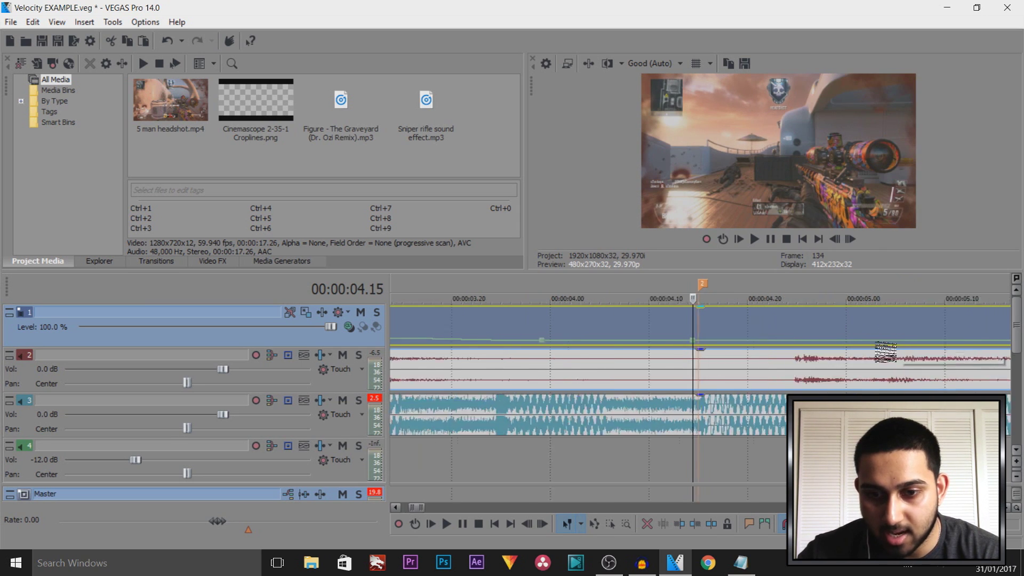
pyautogui.click(700, 346)
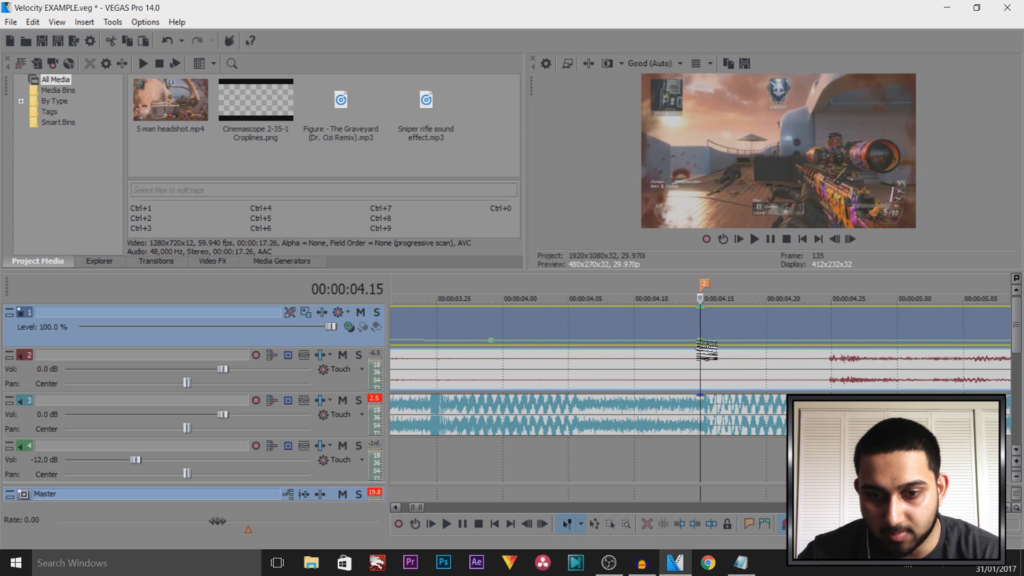
pyautogui.moveTo(707, 350); pyautogui.dragTo(707, 341)
# - Add a velocity point at 00:00:04.24, just after marker 2, and set it to Normal Velocity
pyautogui.scroll(-1, 747, 342)
pyautogui.click(753, 342)
pyautogui.moveTo(752, 333); pyautogui.dragTo(752, 337)
pyautogui.rightClick(759, 344)
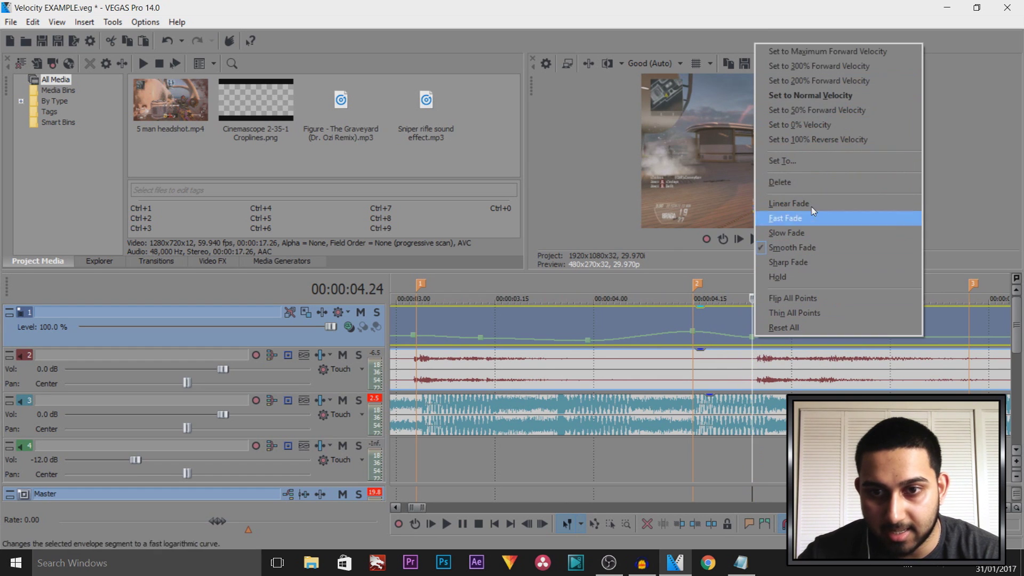
pyautogui.click(811, 98)
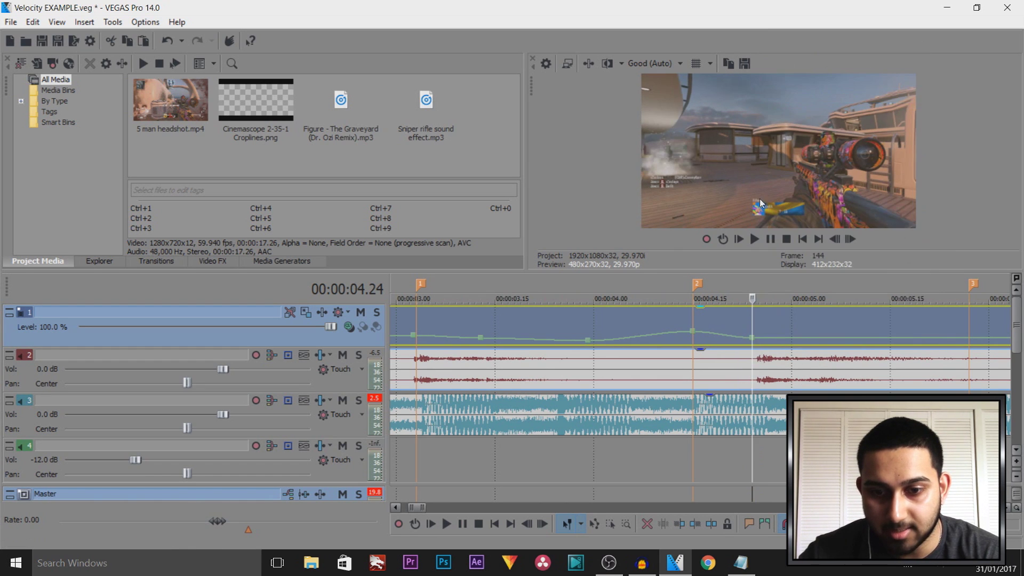
# - Add a velocity point at 00:00:05.04, between markers 2 and 3, and lower it to slow motion
pyautogui.click(699, 316)
pyautogui.moveTo(700, 316); pyautogui.dragTo(819, 326)
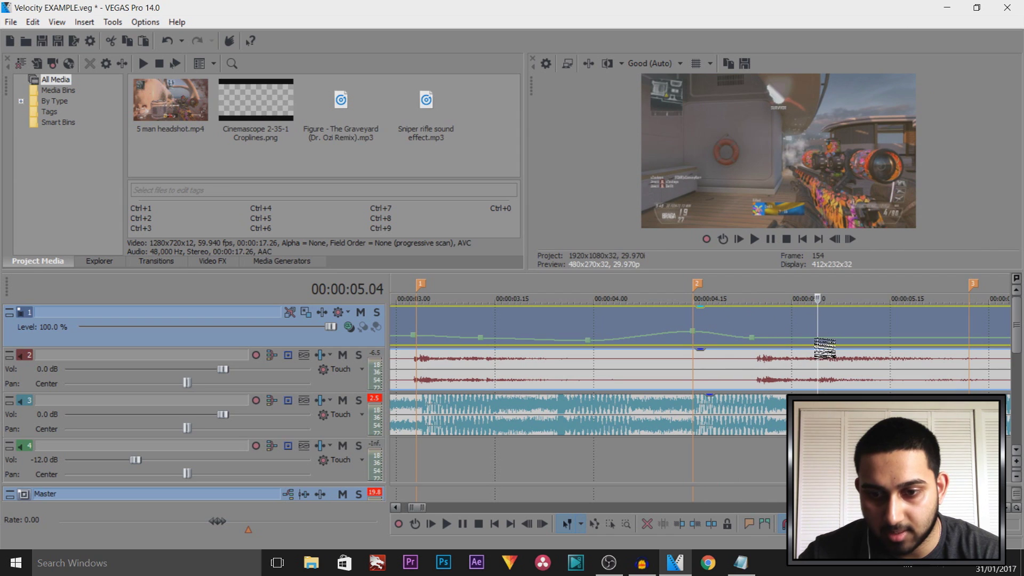
pyautogui.doubleClick(818, 338)
pyautogui.click(850, 321)
pyautogui.click(817, 338)
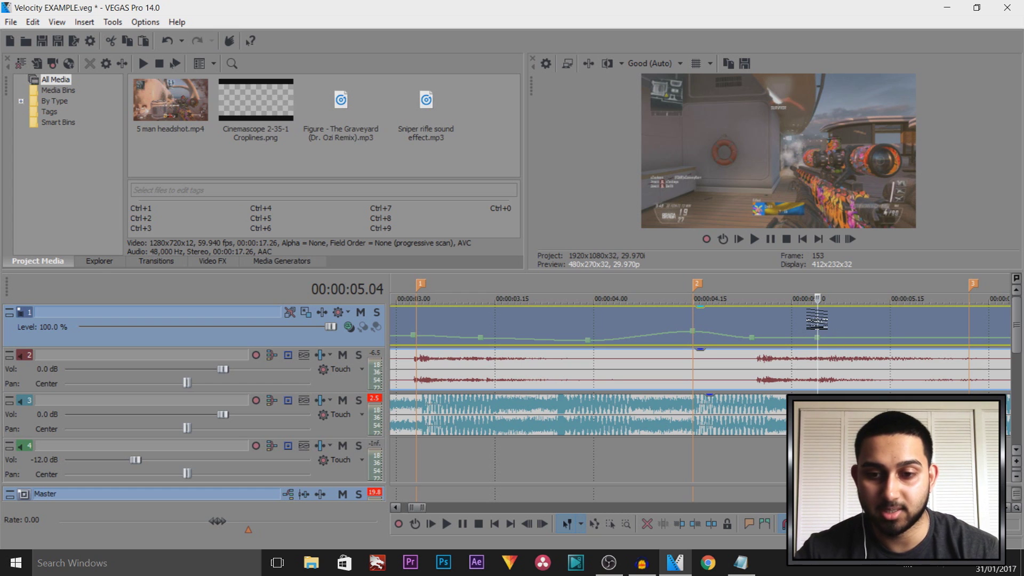
pyautogui.moveTo(818, 324); pyautogui.dragTo(909, 320)
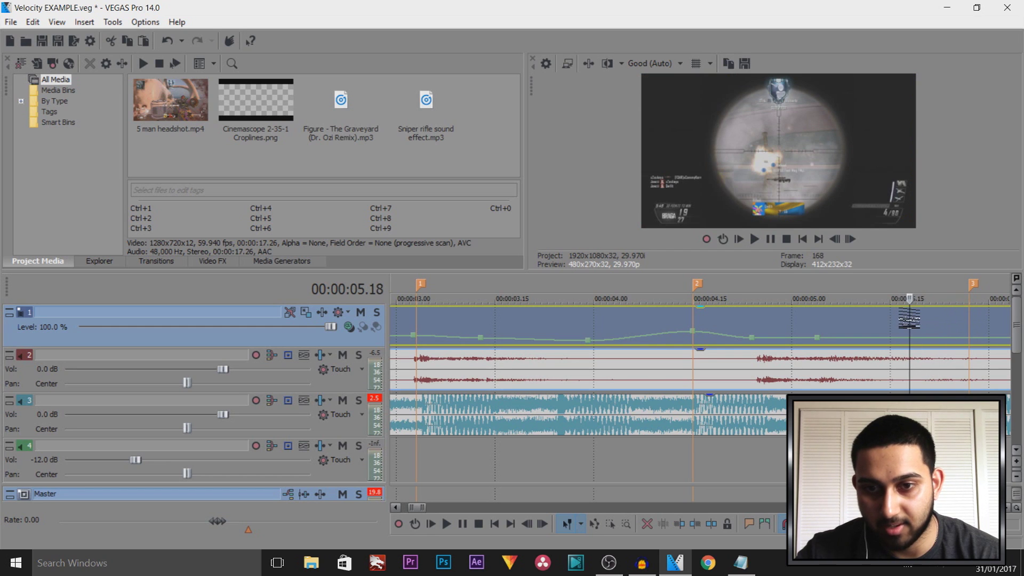
pyautogui.moveTo(817, 338); pyautogui.dragTo(824, 349)
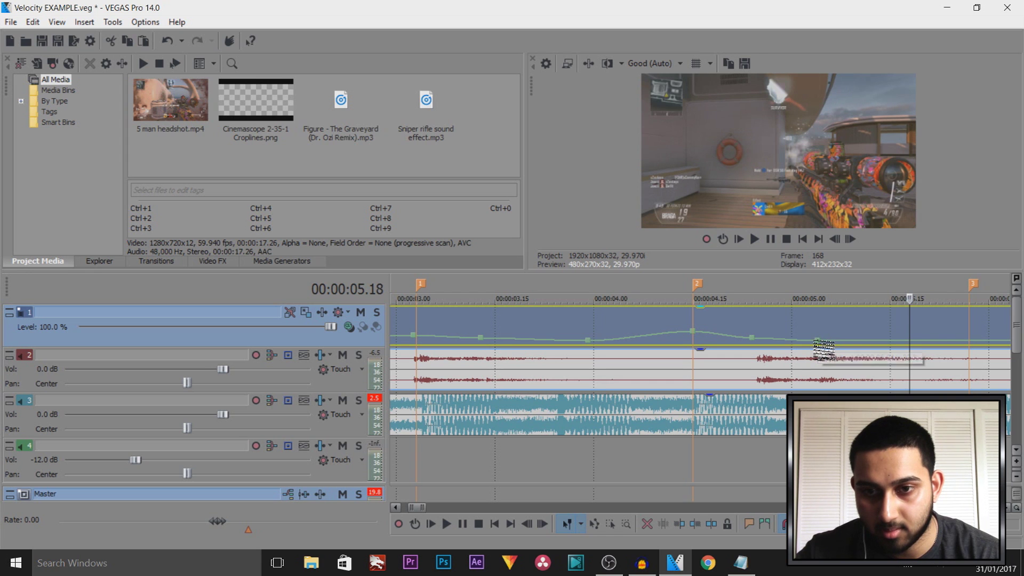
# - Add a velocity point at marker 3 (00:00:05.27) and raise it to about 128%
pyautogui.moveTo(951, 328); pyautogui.dragTo(966, 328)
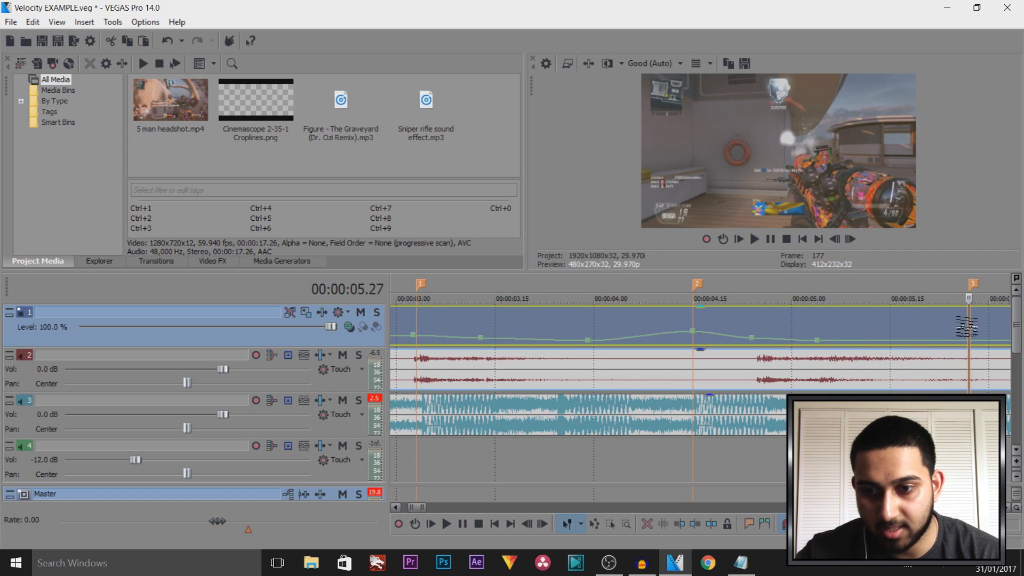
pyautogui.scroll(3, 728, 348)
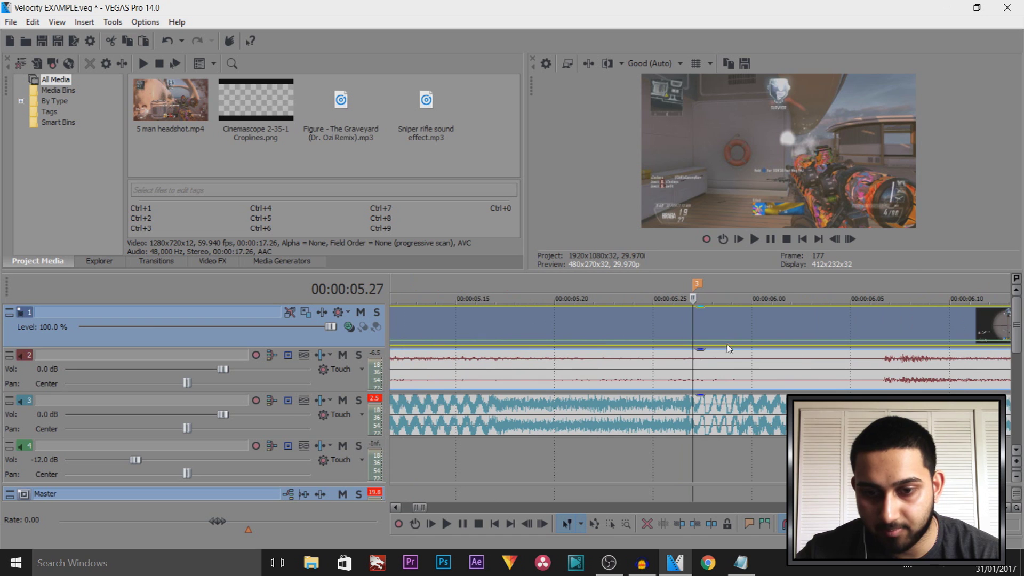
pyautogui.doubleClick(694, 341)
pyautogui.moveTo(693, 342); pyautogui.dragTo(694, 336)
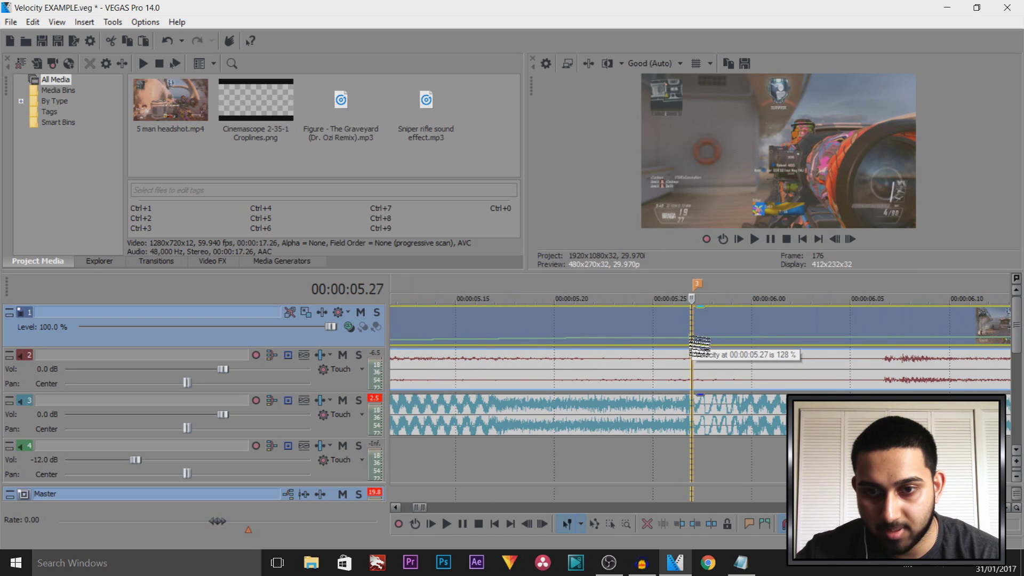
# - Add a velocity point at 00:00:06.07 lowered to 33% and another slow-motion point near 00:00:06.25, before marker 4
pyautogui.scroll(-3, 699, 347)
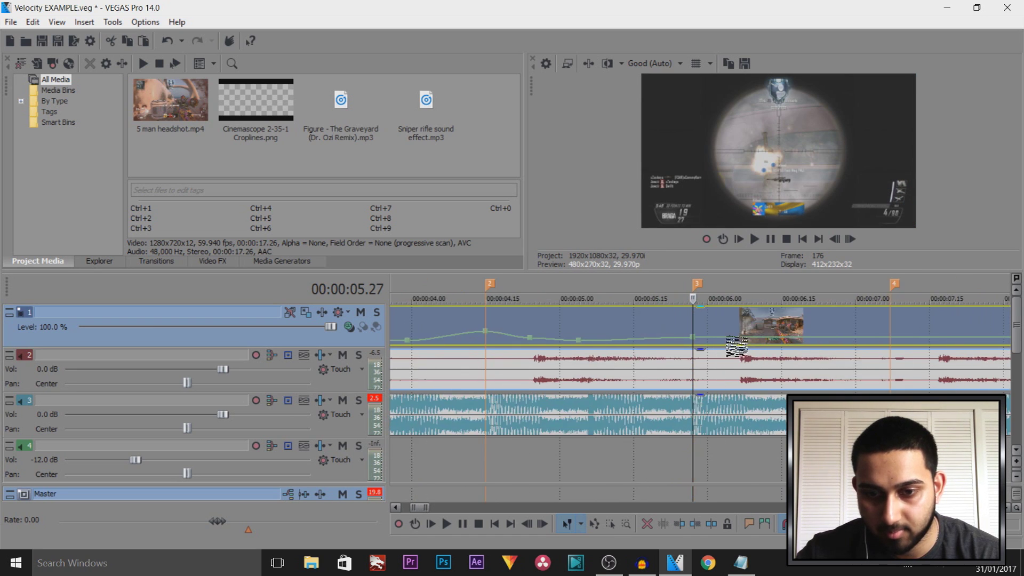
pyautogui.click(746, 347)
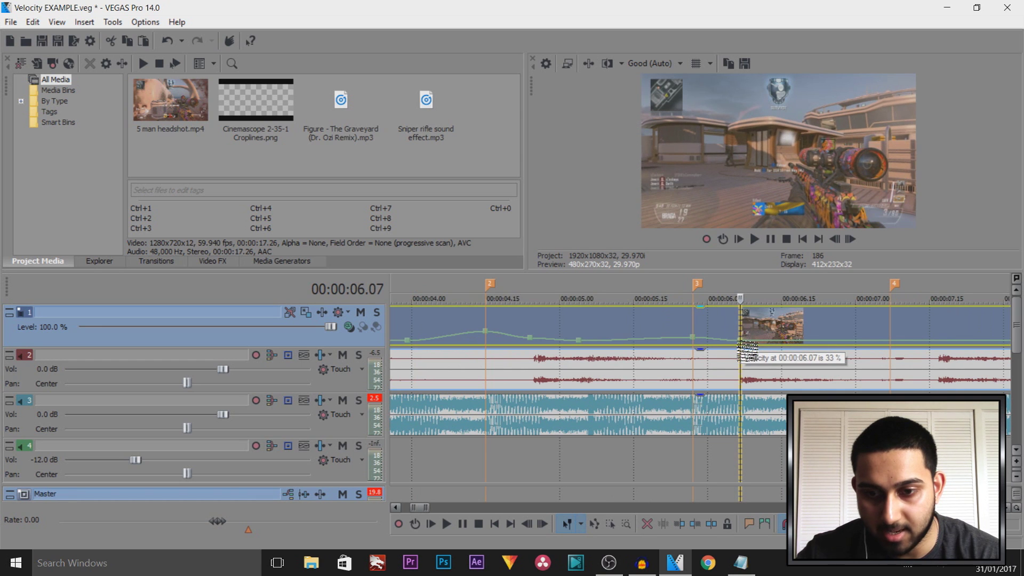
pyautogui.moveTo(741, 327); pyautogui.dragTo(828, 330)
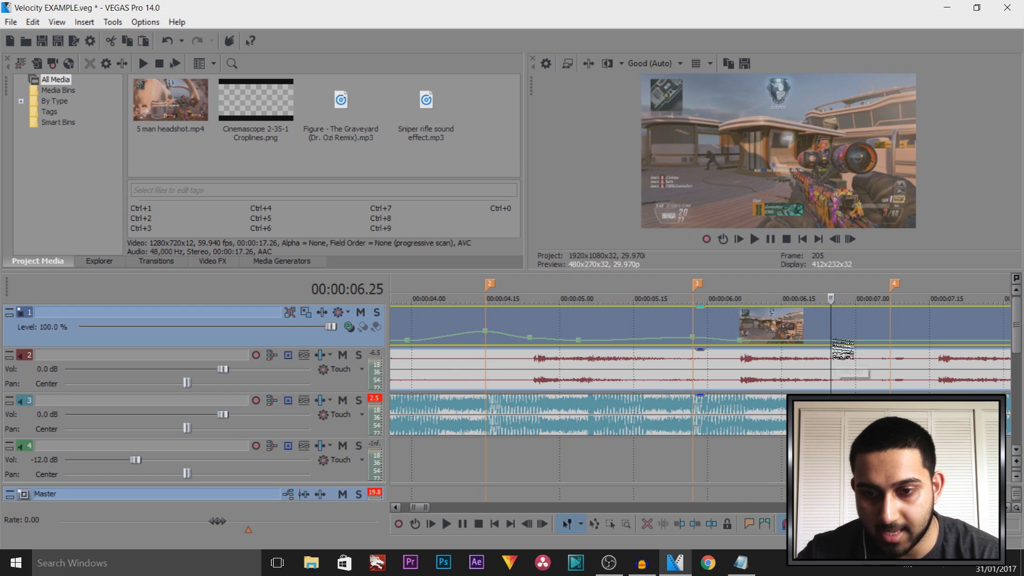
# - Add a velocity point at marker 4 (00:00:07.07) and raise it well above normal speed
pyautogui.click(890, 349)
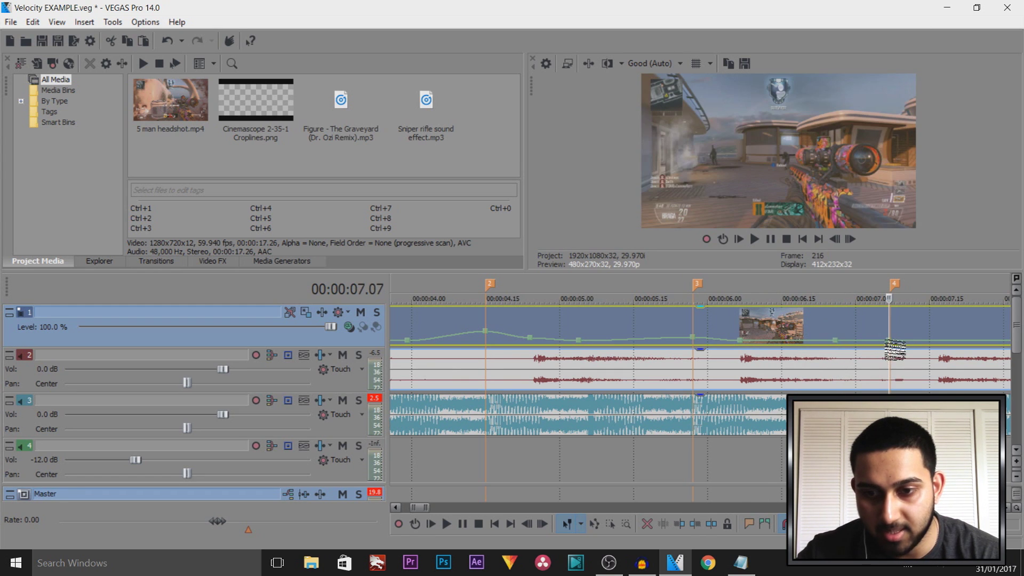
pyautogui.moveTo(895, 349); pyautogui.dragTo(896, 337)
# - Add a velocity point at 00:00:07.27, between markers 4 and 5, and set it to Normal Velocity
pyautogui.scroll(-5, 860, 358)
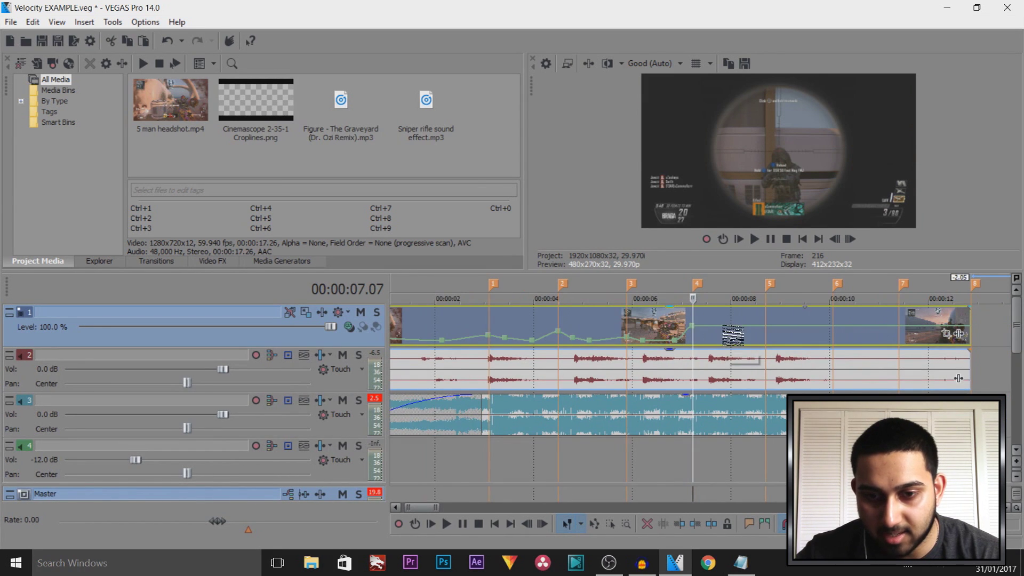
pyautogui.click(727, 336)
pyautogui.moveTo(731, 335); pyautogui.dragTo(726, 341)
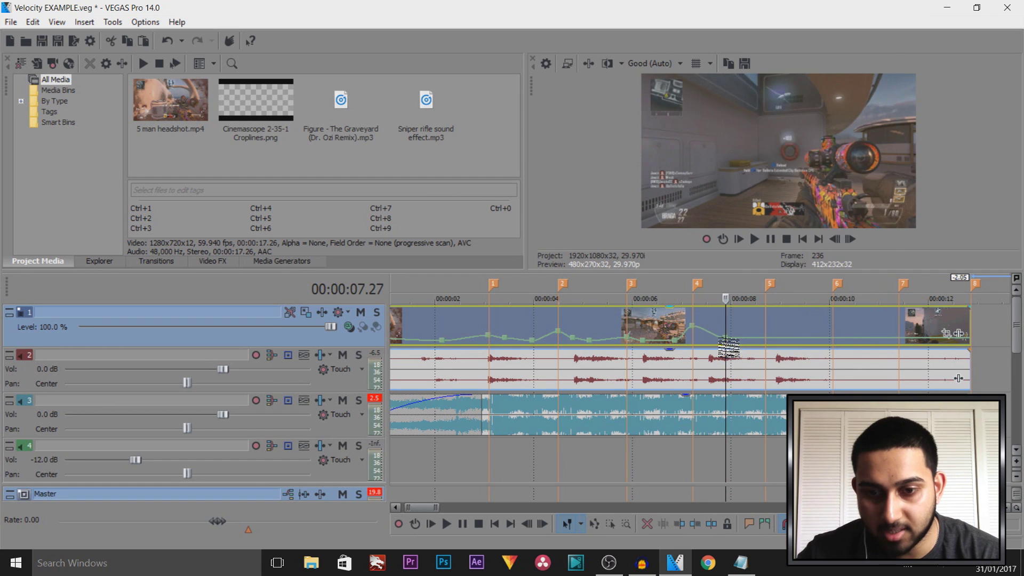
pyautogui.rightClick(726, 340)
pyautogui.click(798, 99)
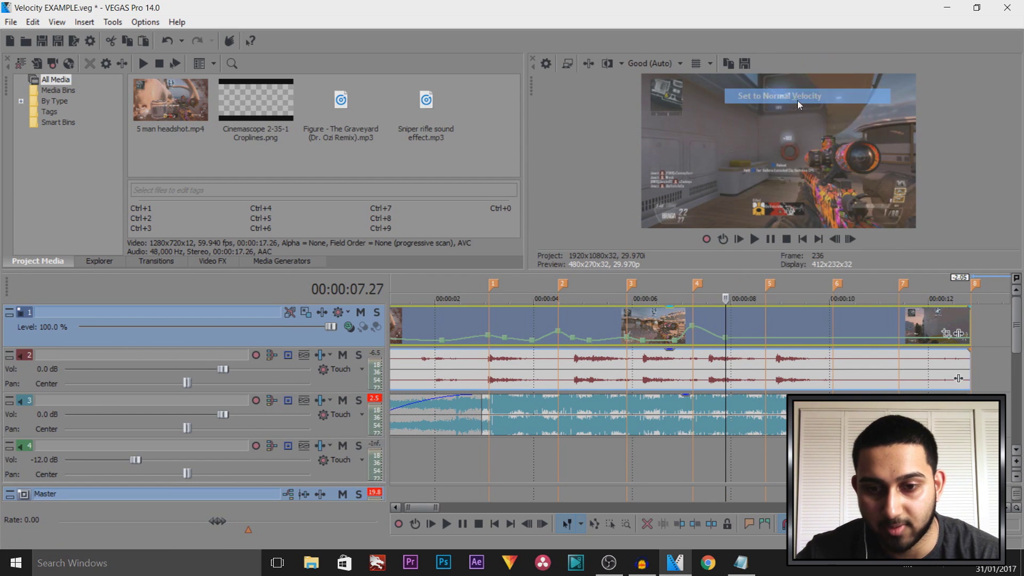
# - Step through the frames around marker 4 and the following velocity point to check the speed change
pyautogui.moveTo(726, 319)
pyautogui.mouseDown()
pyautogui.moveTo(707, 318)
pyautogui.moveTo(716, 317)
pyautogui.mouseUp()
pyautogui.press('Right')
pyautogui.press('Right')
pyautogui.press('Right')
pyautogui.press('Right')
pyautogui.press('Right')
pyautogui.press('Right')
pyautogui.press('Right')
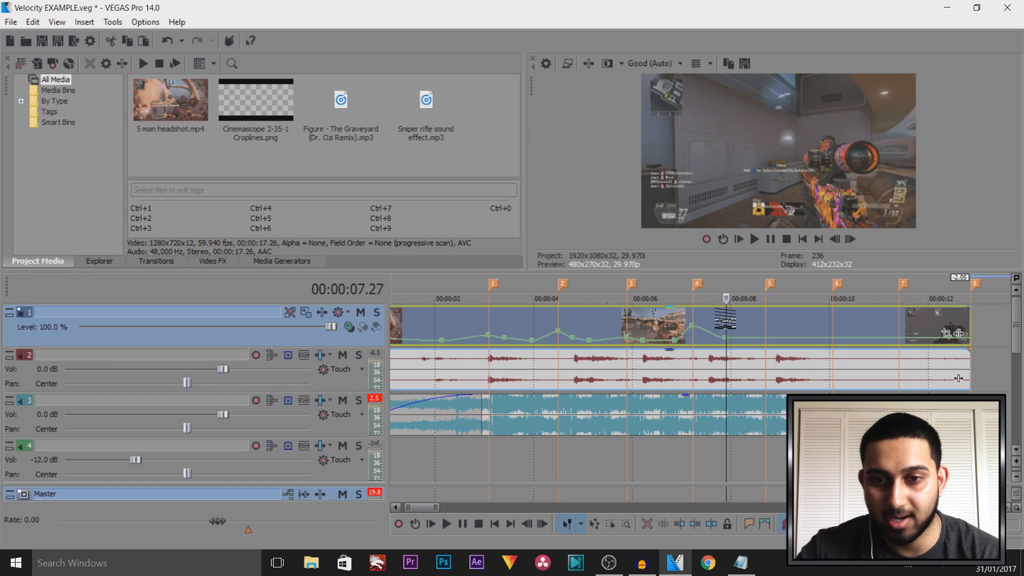
pyautogui.press('Left')
pyautogui.press('Left')
pyautogui.press('Left')
pyautogui.press('Left')
pyautogui.press('Left')
pyautogui.press('Left')
pyautogui.press('Left')
pyautogui.press('Left')
pyautogui.press('Left')
pyautogui.press('Left')
pyautogui.press('Left')
pyautogui.press('Left')
pyautogui.press('Left')
pyautogui.press('Left')
pyautogui.press('Left')
pyautogui.press('Left')
pyautogui.press('Left')
pyautogui.press('Left')
pyautogui.press('Left')
pyautogui.press('Left')
pyautogui.press('Left')
pyautogui.press('Left')
pyautogui.press('Left')
pyautogui.press('Left')
pyautogui.press('Left')
pyautogui.press('Left')
pyautogui.press('Left')
pyautogui.press('Left')
pyautogui.press('Left')
pyautogui.press('Left')
pyautogui.press('Right')
pyautogui.press('Right')
pyautogui.press('Right')
pyautogui.press('Right')
pyautogui.press('Right')
pyautogui.press('Right')
pyautogui.press('Right')
pyautogui.press('Right')
pyautogui.press('Right')
pyautogui.press('Right')
pyautogui.press('Right')
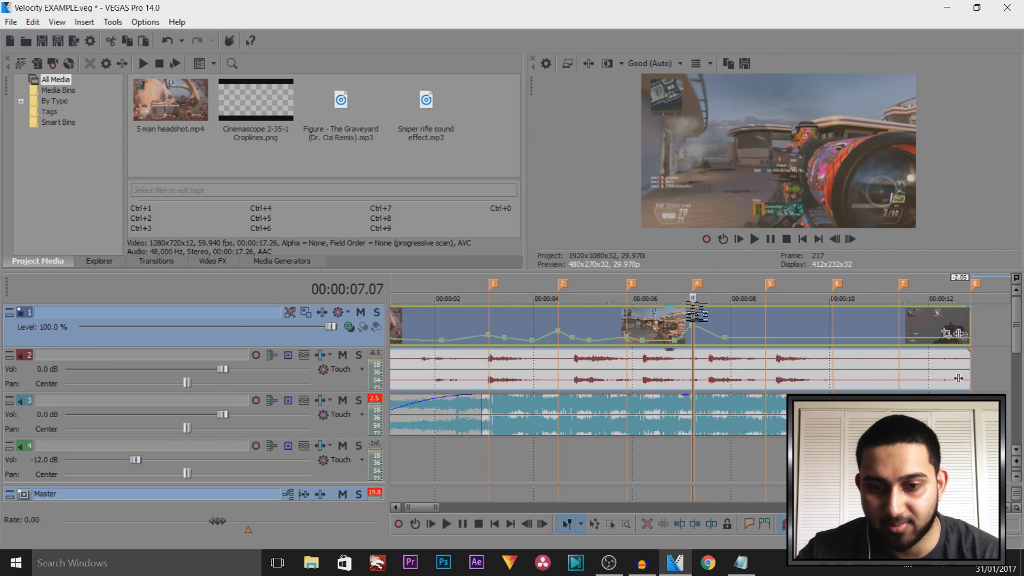
pyautogui.press('Right')
pyautogui.press('Right')
pyautogui.press('Right')
pyautogui.press('Right')
pyautogui.press('Right')
pyautogui.press('Right')
# - Play the edit from the start of the timeline to review the timing up to marker 4
pyautogui.scroll(-2, 407, 386)
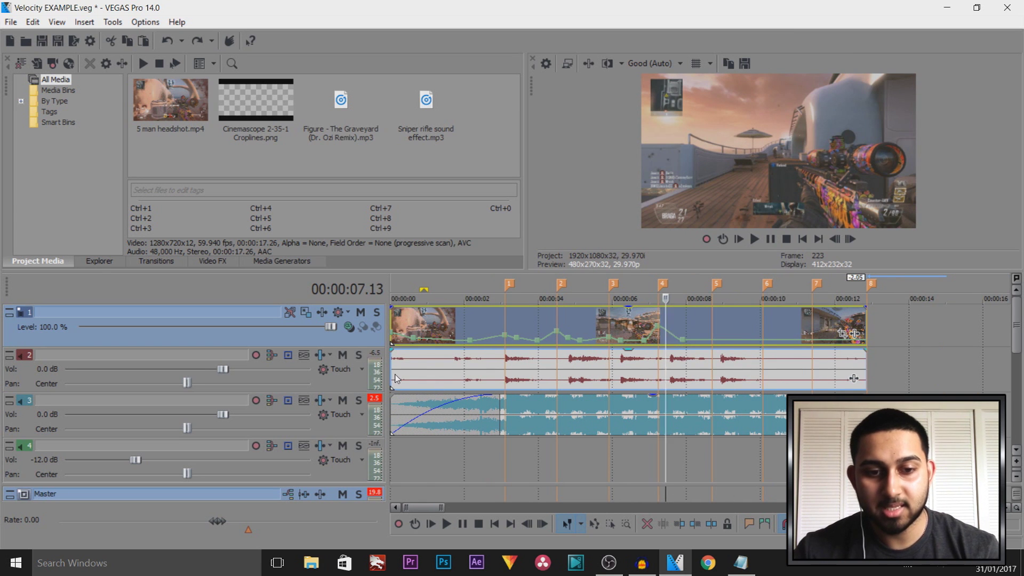
pyautogui.click(395, 378)
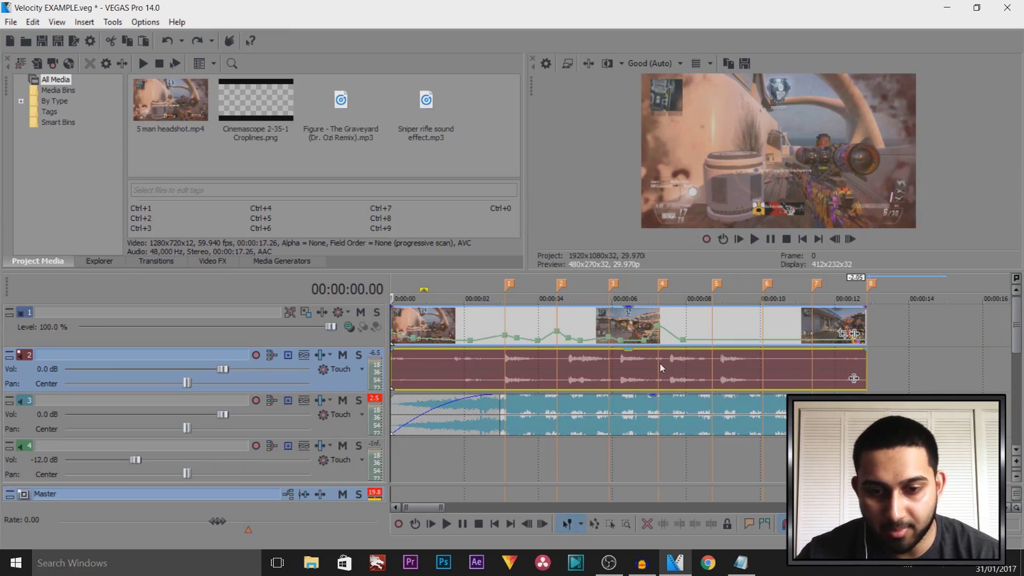
pyautogui.click(659, 368)
# - Fine-tune the velocity point at marker 4 (00:00:07.07) to 431%
pyautogui.scroll(3, 662, 373)
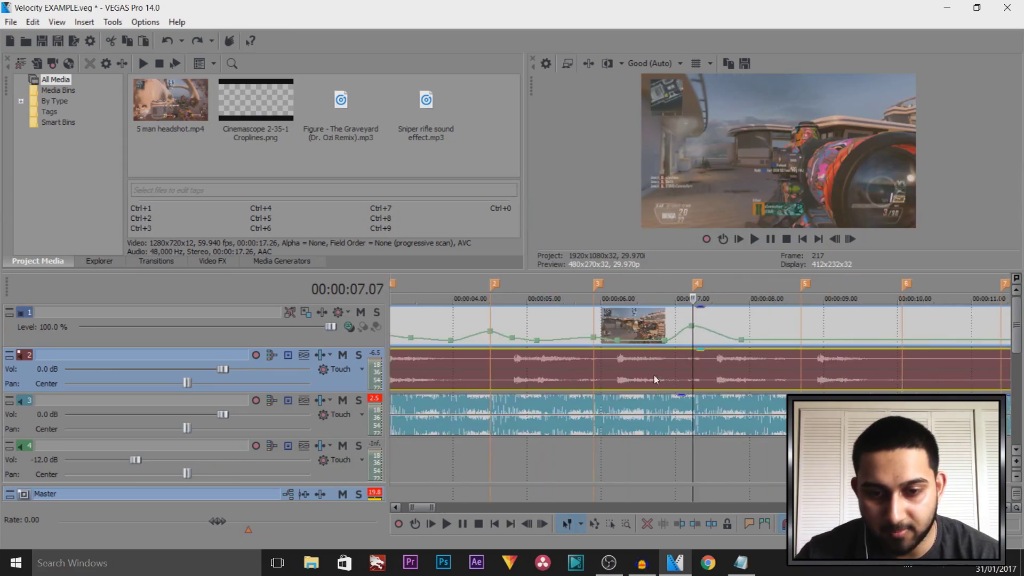
pyautogui.moveTo(629, 378); pyautogui.dragTo(695, 376)
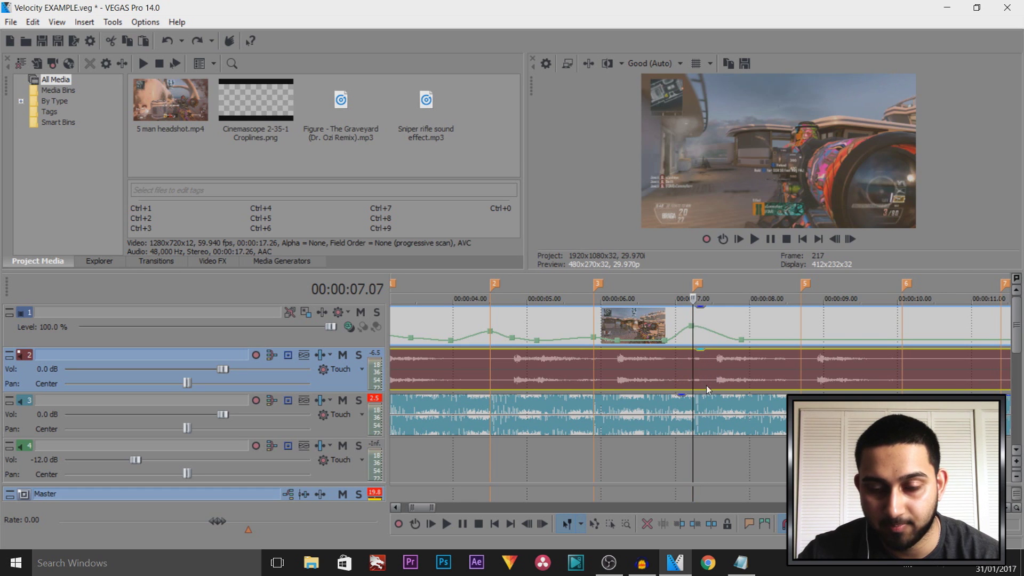
pyautogui.scroll(5, 708, 388)
pyautogui.moveTo(690, 326); pyautogui.dragTo(692, 327)
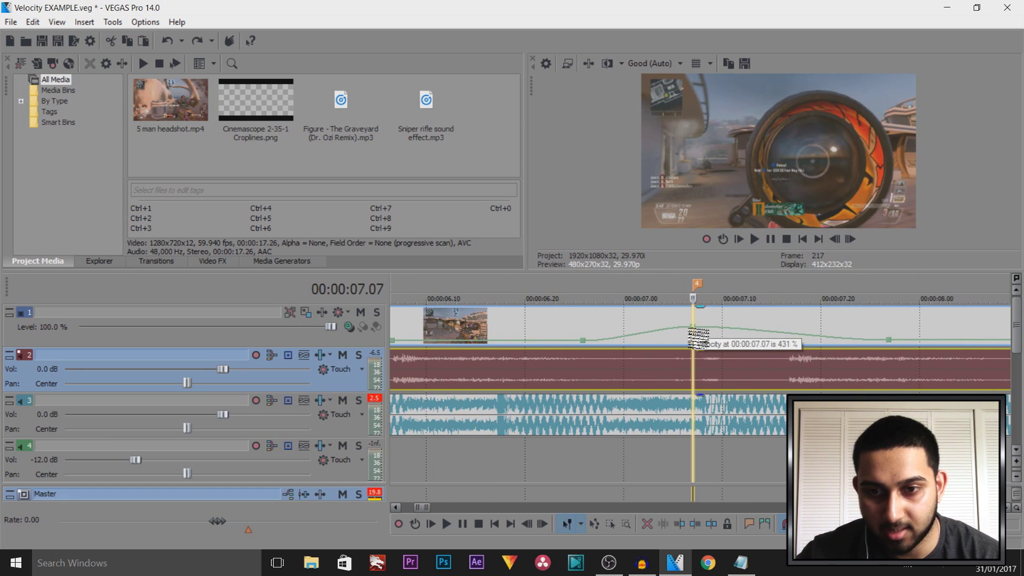
# - Add a velocity point at 00:00:07.09, just after marker 4, and bring it down to about normal speed
pyautogui.doubleClick(697, 337)
pyautogui.doubleClick(712, 327)
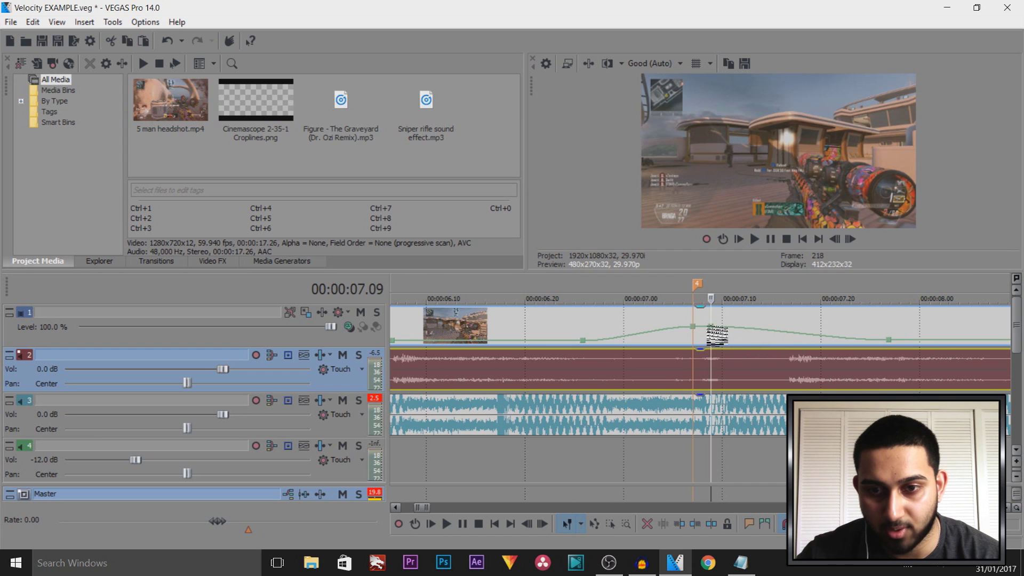
pyautogui.moveTo(712, 327); pyautogui.dragTo(964, 367)
pyautogui.click(716, 334)
# - Add a velocity point at marker 5 (00:00:08.21) and raise it slightly above normal speed
pyautogui.scroll(-2, 710, 361)
pyautogui.scroll(2, 713, 375)
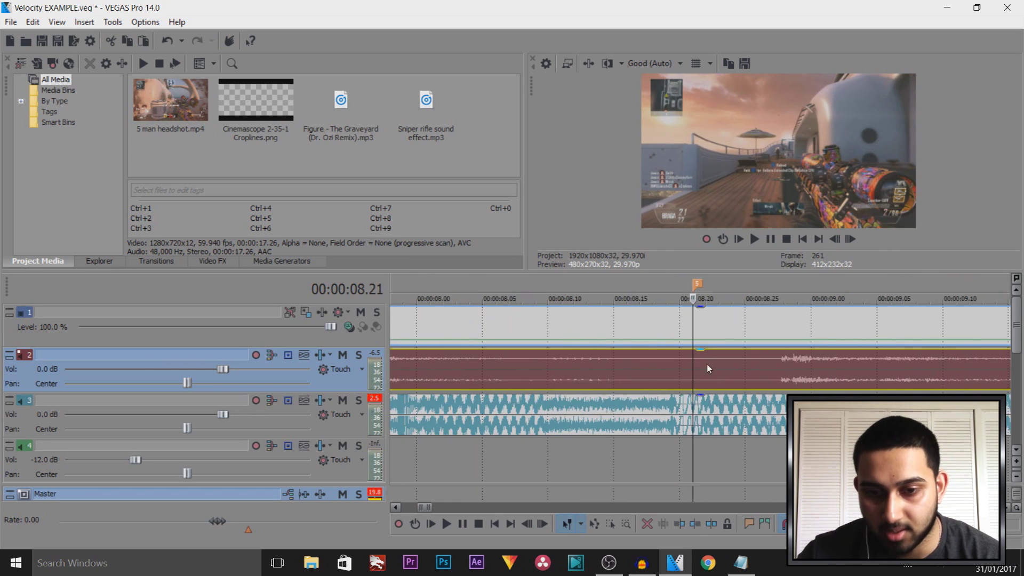
pyautogui.moveTo(699, 351)
pyautogui.mouseDown()
pyautogui.moveTo(692, 339)
pyautogui.moveTo(697, 352)
pyautogui.mouseUp()
pyautogui.scroll(2, 700, 348)
pyautogui.scroll(1, 695, 342)
pyautogui.scroll(-4, 703, 363)
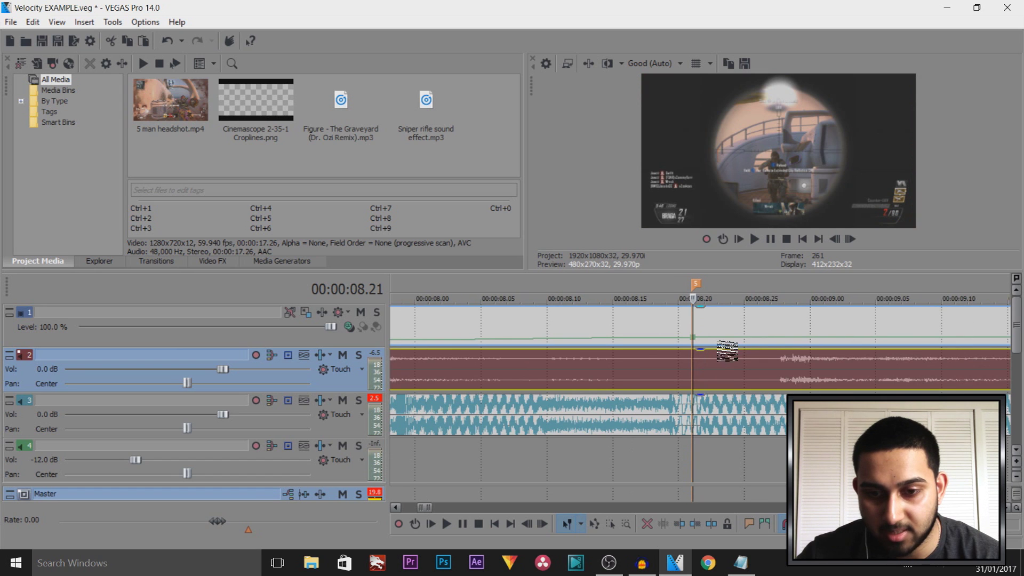
# - Add a velocity point at 00:00:08.28, just after marker 5, and set it to Normal Velocity
pyautogui.doubleClick(782, 338)
pyautogui.scroll(-3, 707, 356)
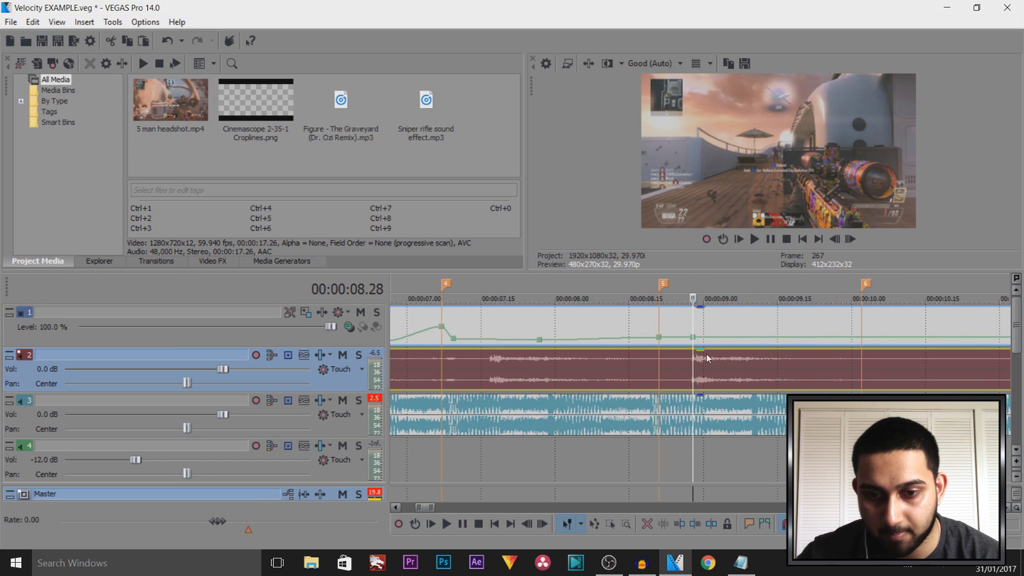
pyautogui.rightClick(693, 337)
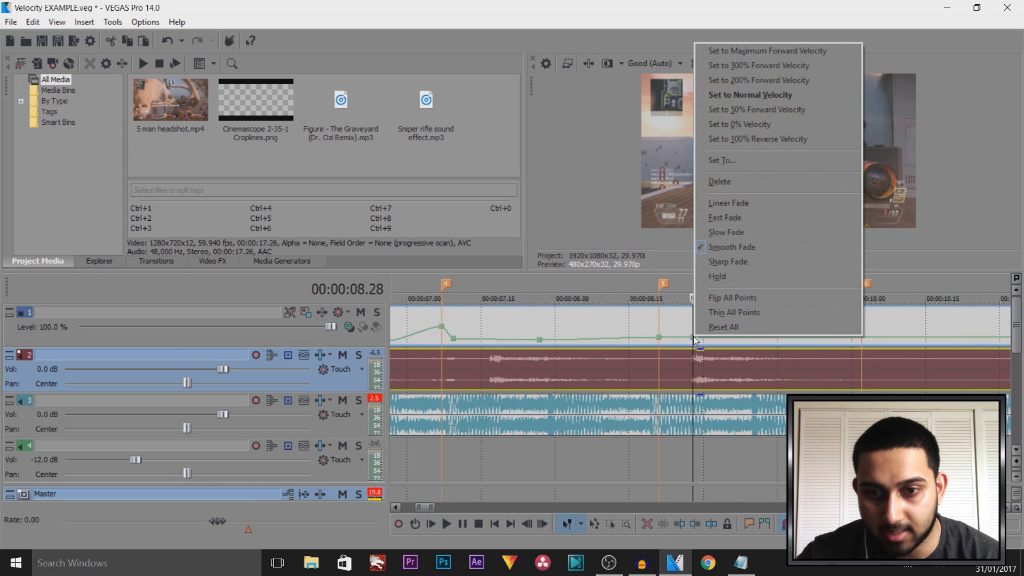
pyautogui.click(762, 97)
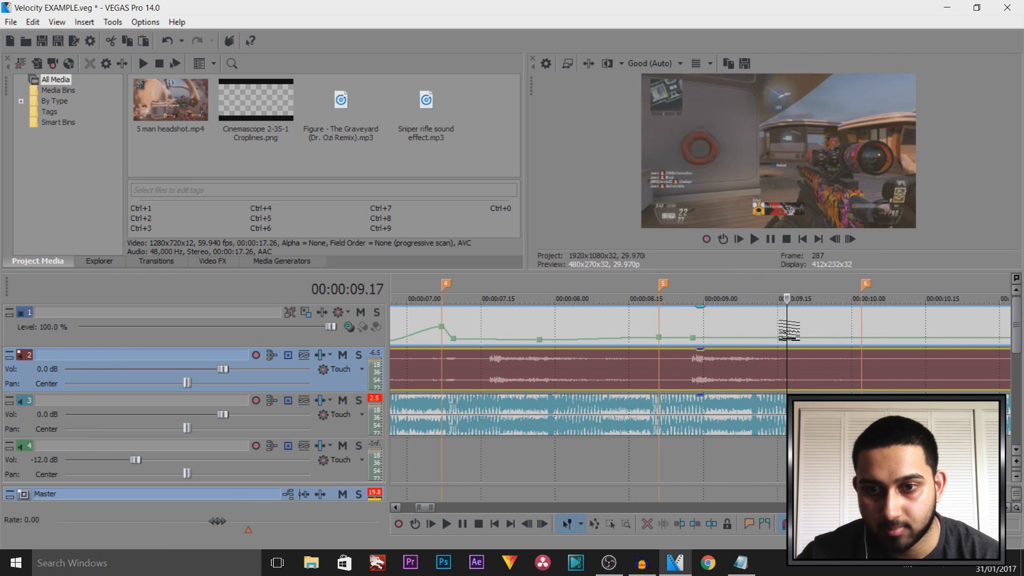
# - Check the remaining footage up to the last markers and play the edit from the start to review its sync
pyautogui.scroll(-3, 730, 375)
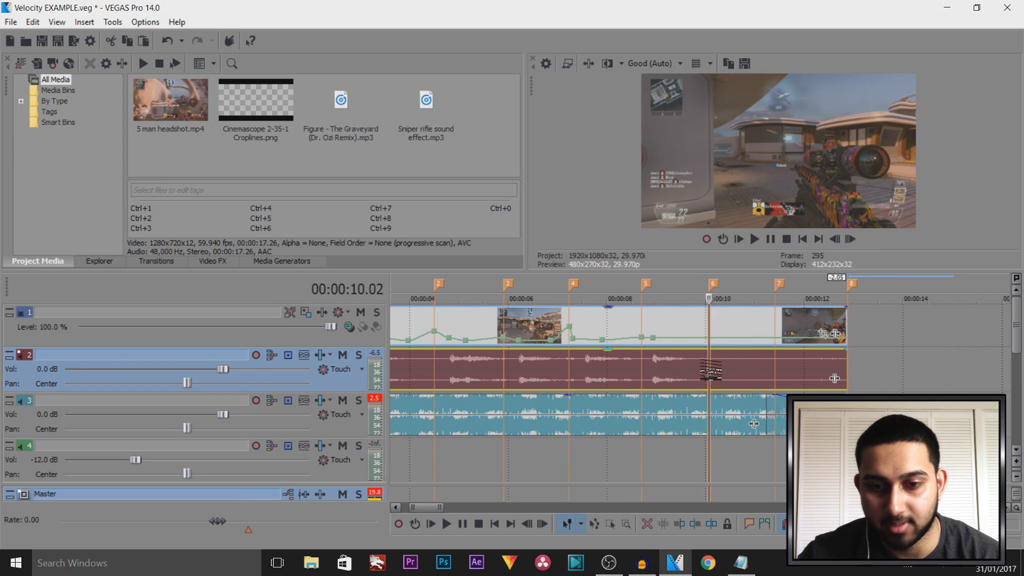
pyautogui.scroll(-5, 598, 389)
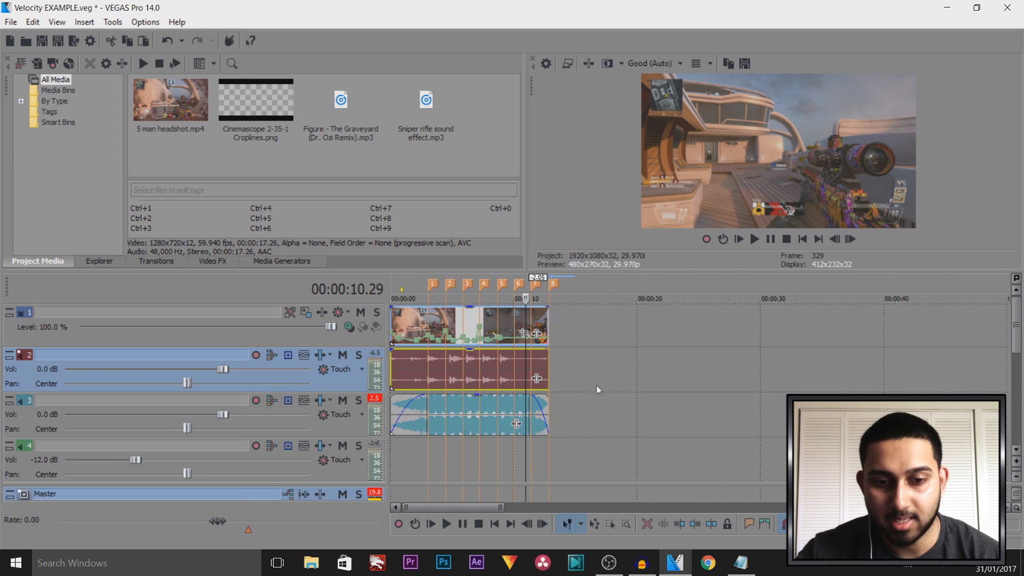
pyautogui.click(393, 416)
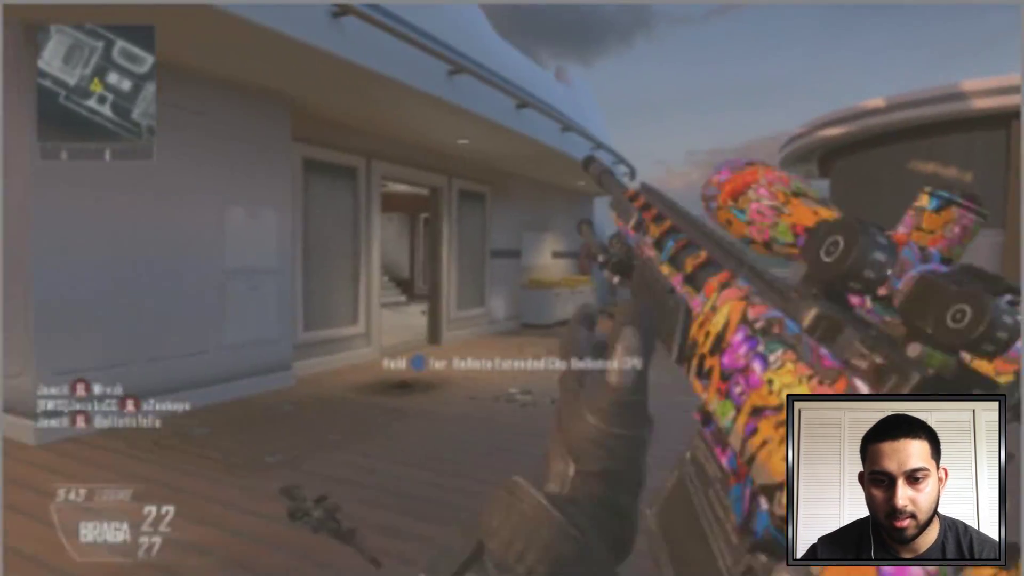
pyautogui.press('Escape')
pyautogui.click(498, 368)
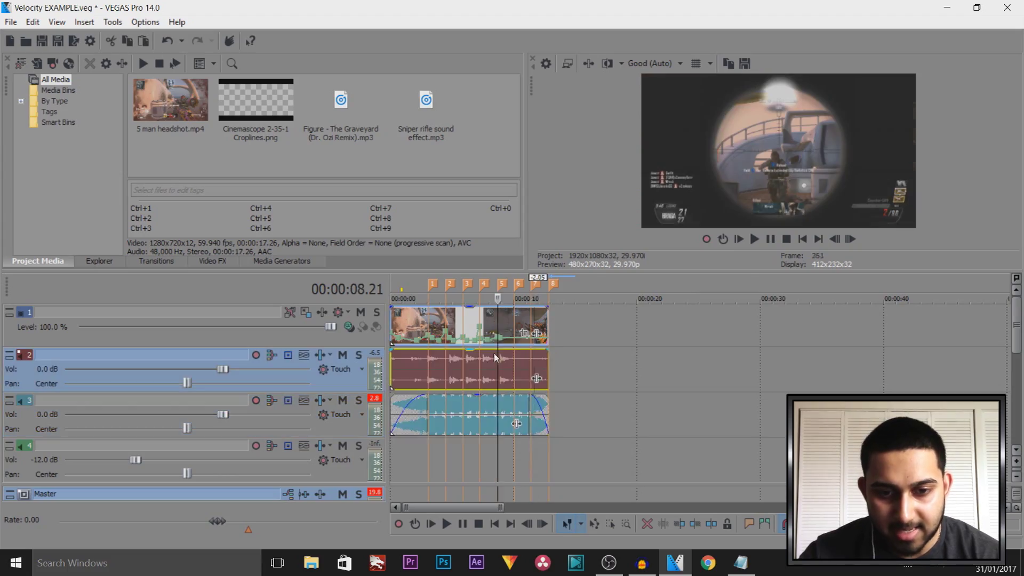
# - Return to marker 5 and adjust its velocity point at 00:00:08.21 to 166%
pyautogui.scroll(5, 632, 360)
pyautogui.click(638, 361)
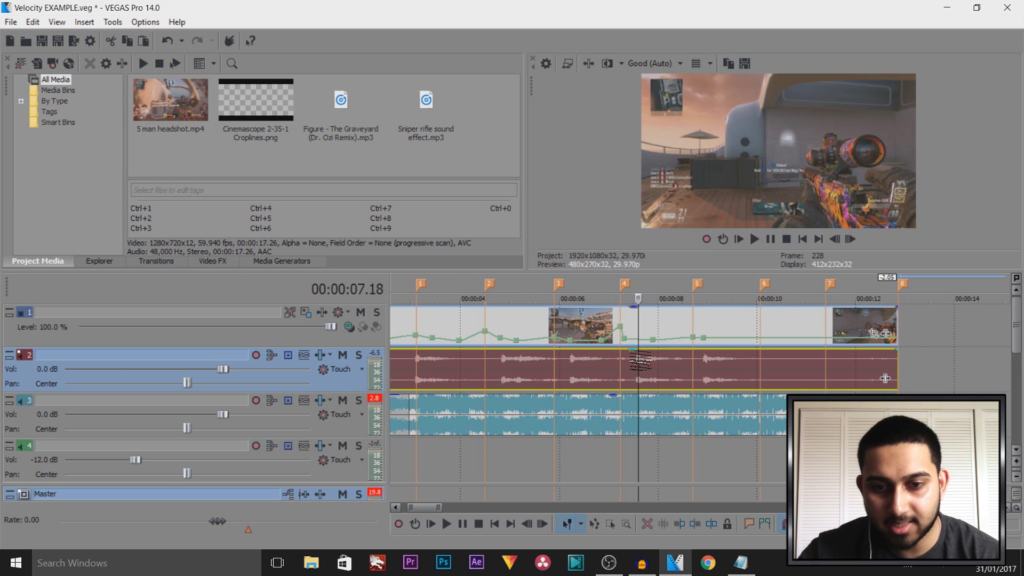
pyautogui.click(653, 362)
pyautogui.moveTo(665, 365); pyautogui.dragTo(700, 352)
pyautogui.scroll(3, 656, 361)
pyautogui.scroll(3, 693, 351)
pyautogui.scroll(3, 729, 349)
pyautogui.scroll(-3, 702, 350)
pyautogui.scroll(4, 911, 344)
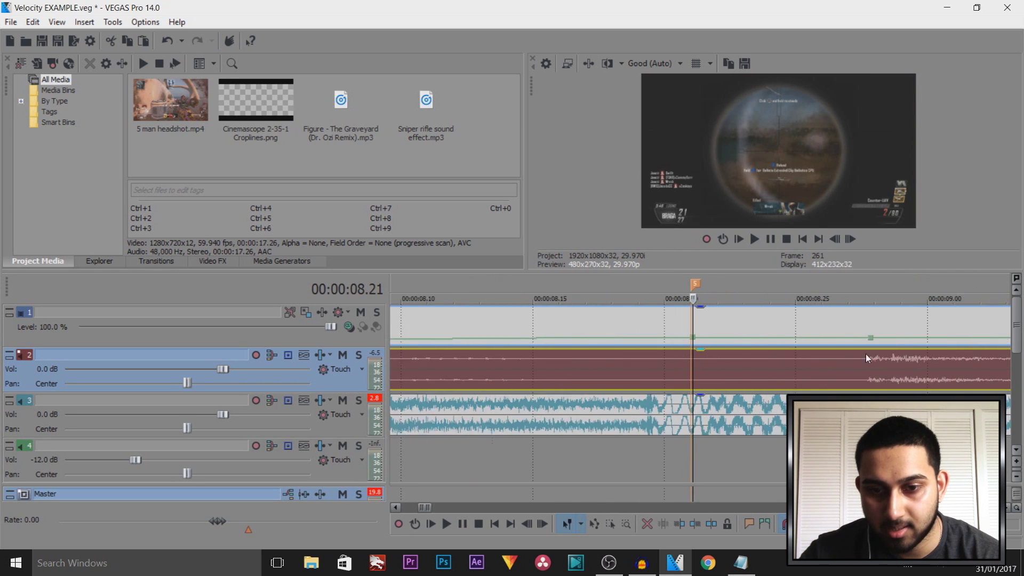
pyautogui.scroll(2, 700, 349)
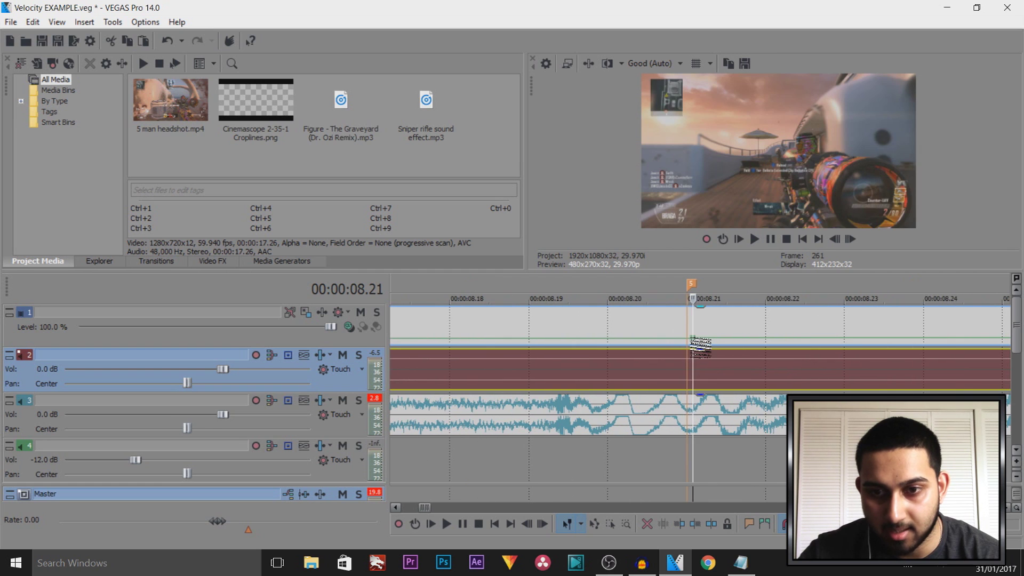
pyautogui.moveTo(700, 347); pyautogui.dragTo(697, 345)
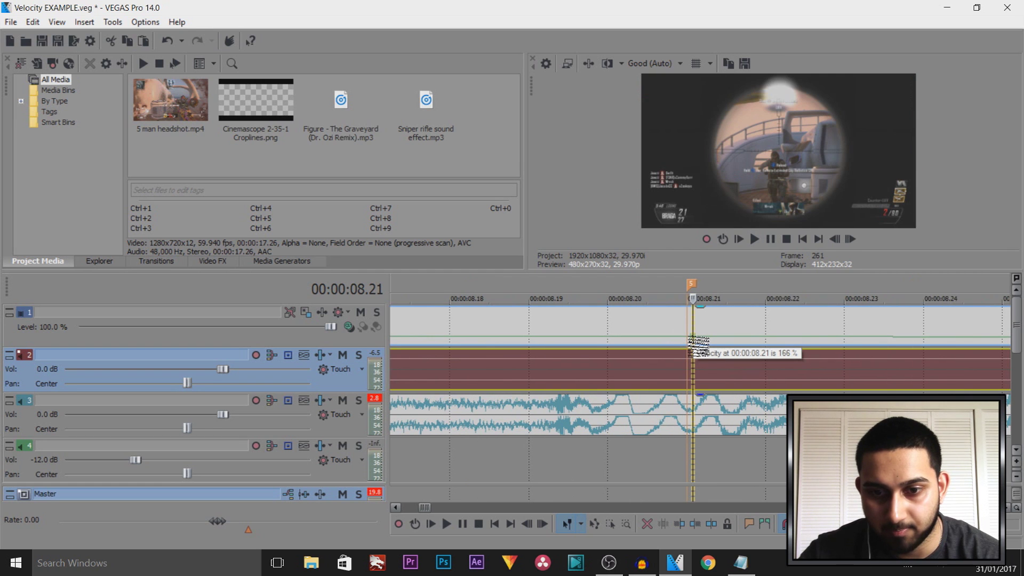
# - Lower the velocity point at 00:00:08.28, just after marker 5, to about 33%
pyautogui.scroll(-5, 699, 347)
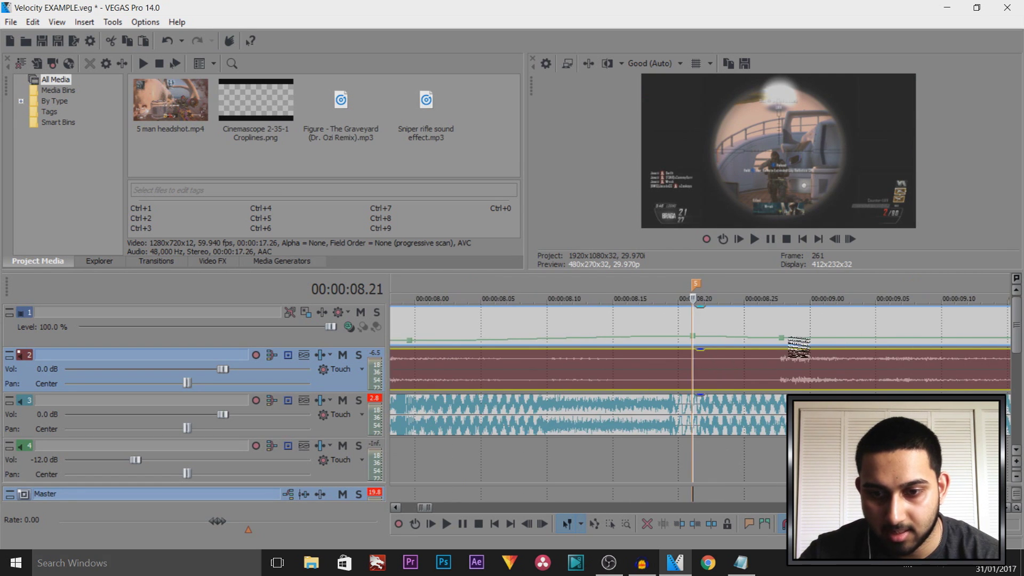
pyautogui.moveTo(781, 339); pyautogui.dragTo(777, 341)
pyautogui.scroll(-3, 783, 350)
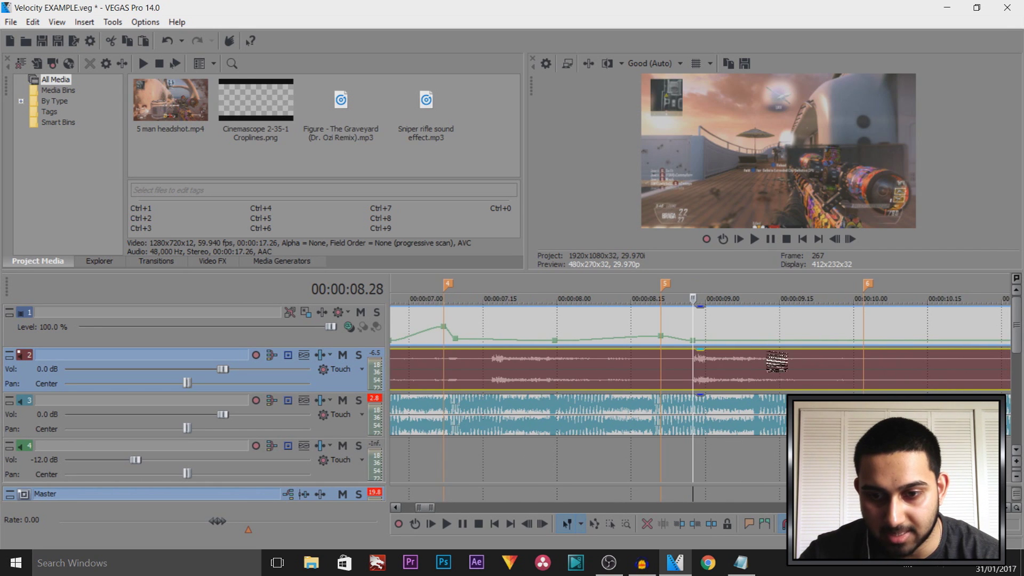
# - Add a velocity point at marker 6 (00:00:10.02) and set it to Normal Velocity
pyautogui.scroll(-2, 762, 354)
pyautogui.scroll(4, 770, 349)
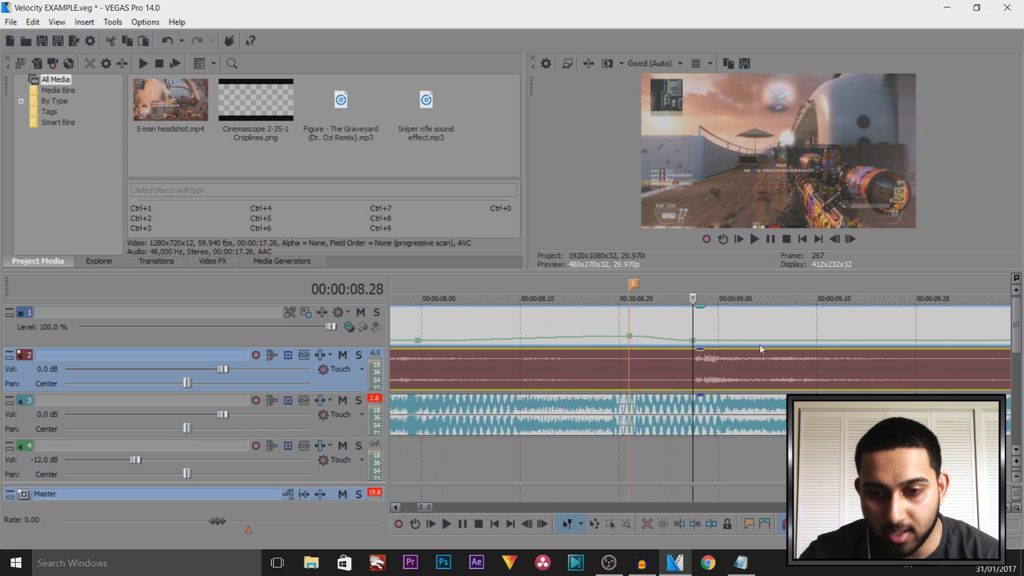
pyautogui.scroll(-5, 746, 339)
pyautogui.click(778, 333)
pyautogui.scroll(5, 750, 354)
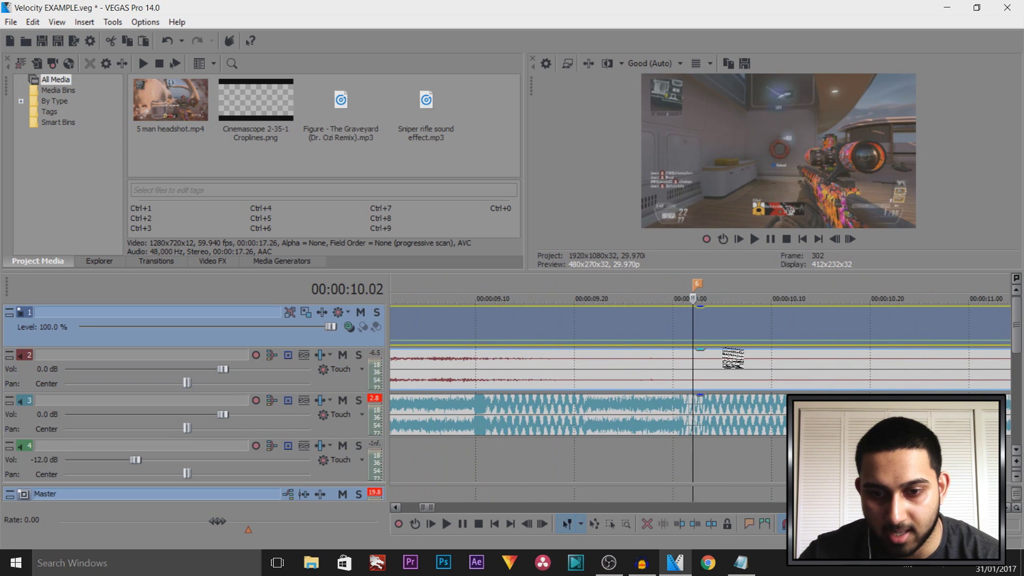
pyautogui.rightClick(697, 350)
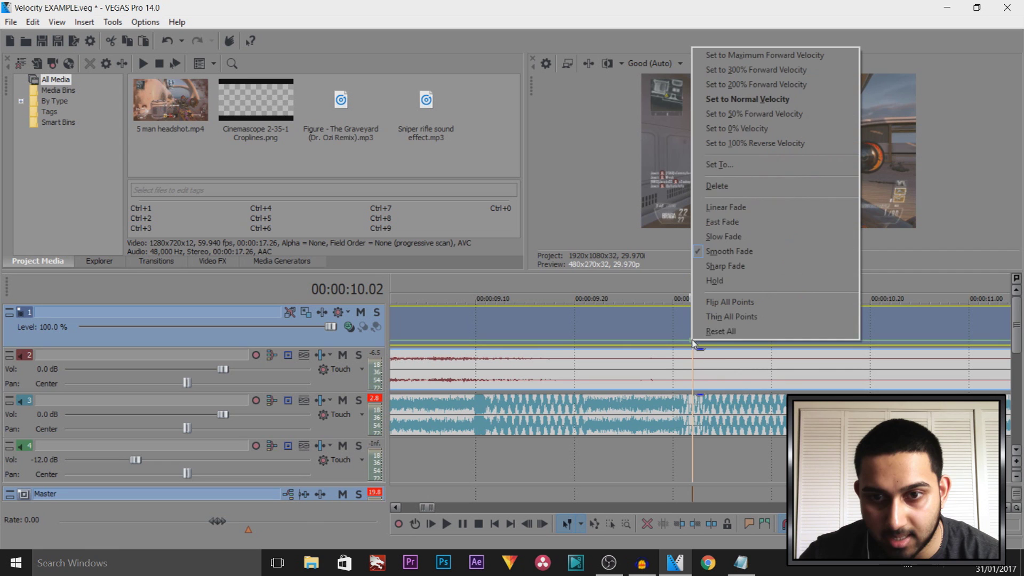
pyautogui.click(757, 99)
# - Play the whole edit from the start to review how the velocity changes match the music
pyautogui.scroll(-4, 695, 363)
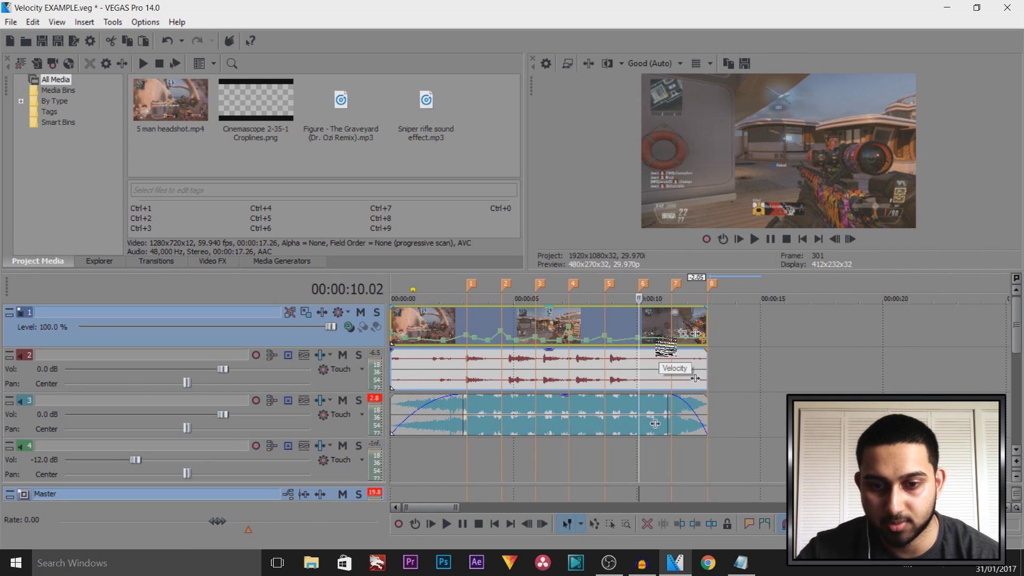
pyautogui.click(390, 369)
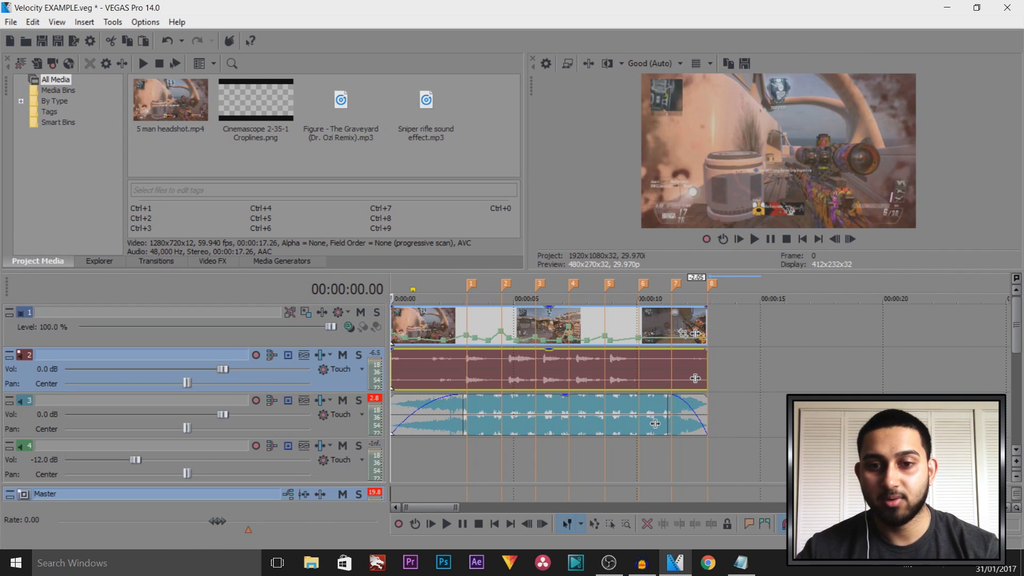
pyautogui.press('space')
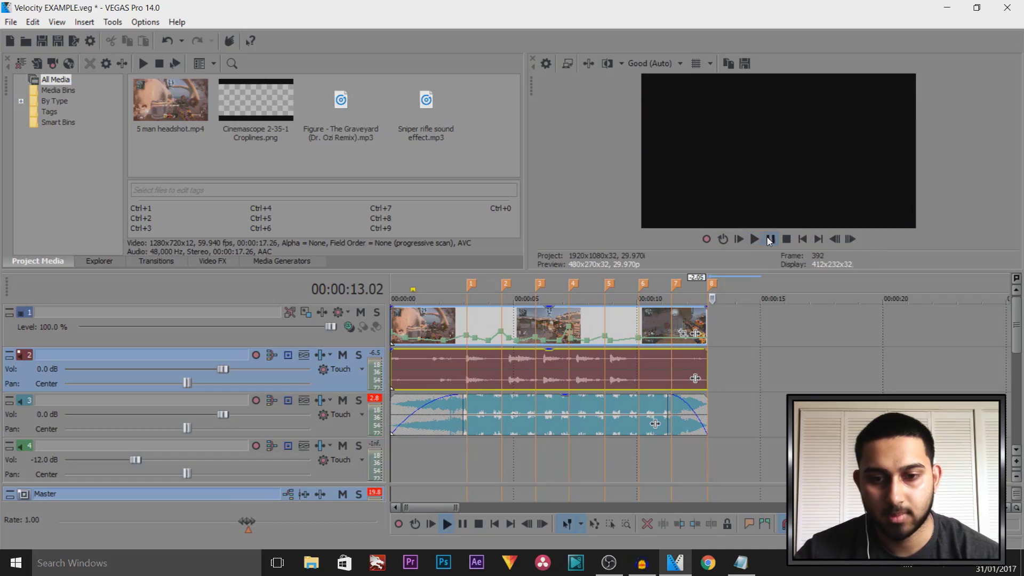
# - Place the cursor at marker 1 (00:00:03.03) and mute the gameplay audio on track 2
pyautogui.click(412, 368)
pyautogui.moveTo(404, 368); pyautogui.dragTo(468, 368)
pyautogui.scroll(5, 646, 462)
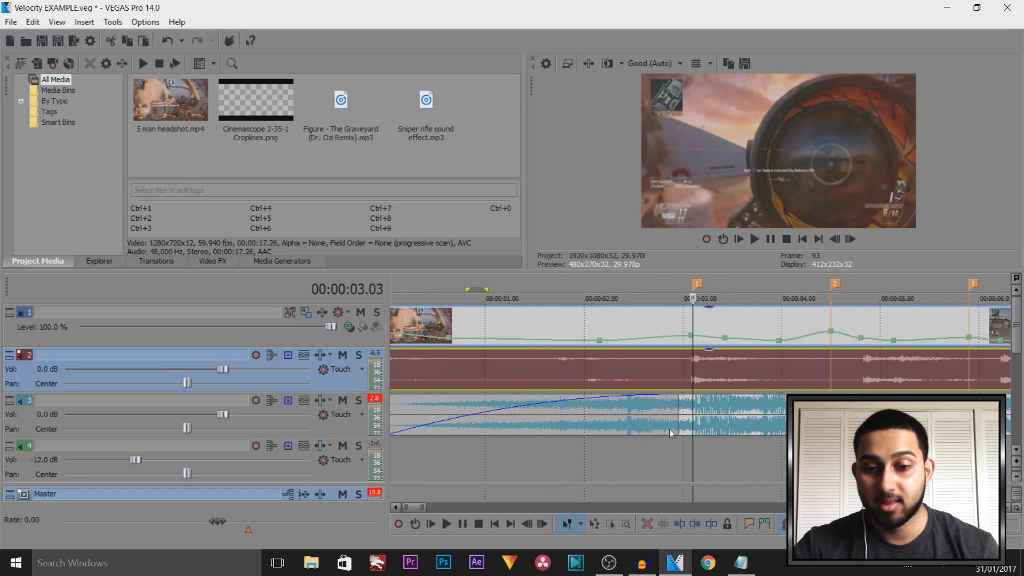
pyautogui.scroll(-5, 626, 395)
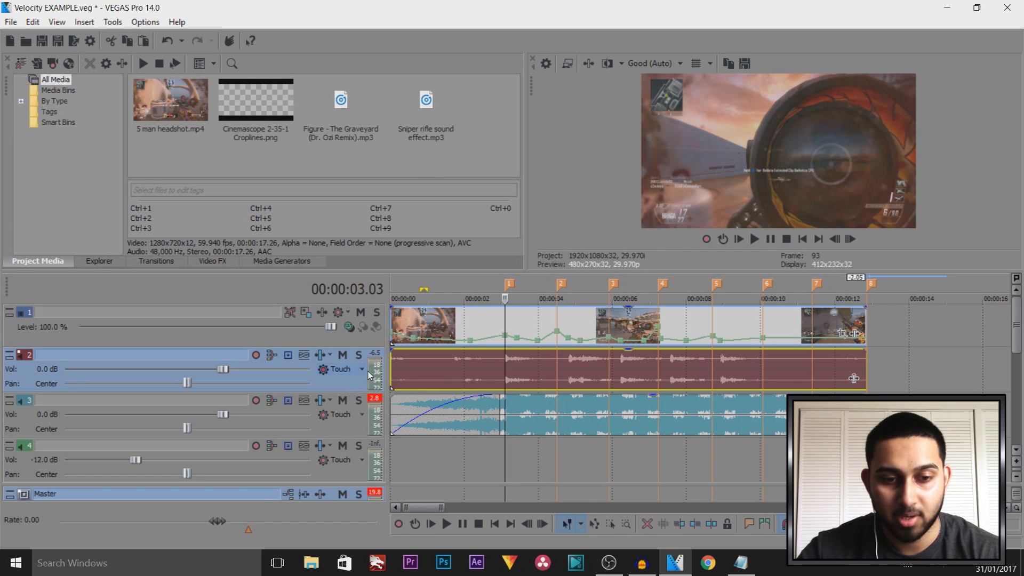
pyautogui.click(343, 356)
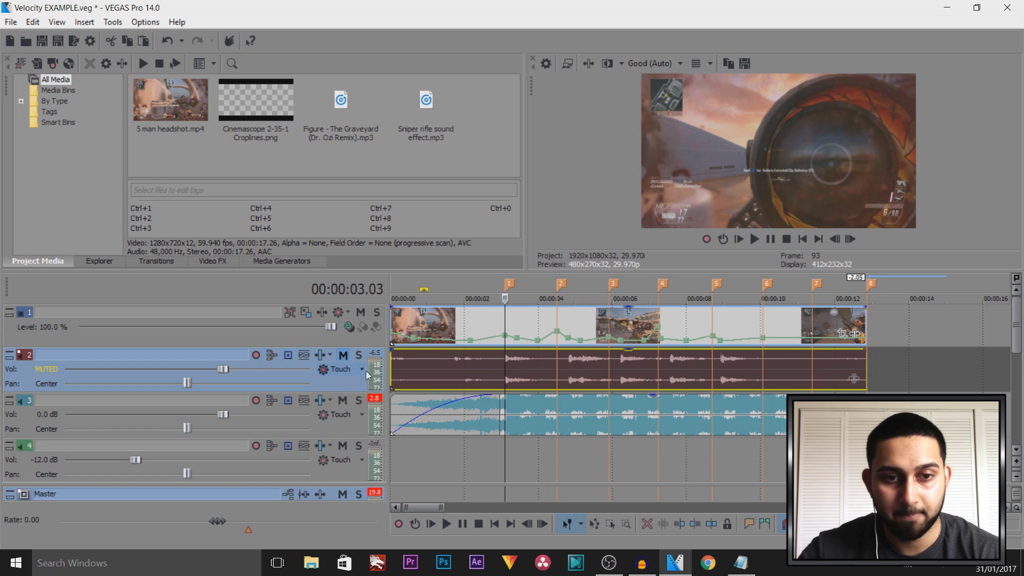
# - Place Sniper rifle sound effect.mp3 on track 4 with its shot at marker 1, and trim its end to just after marker 2
pyautogui.click(441, 113)
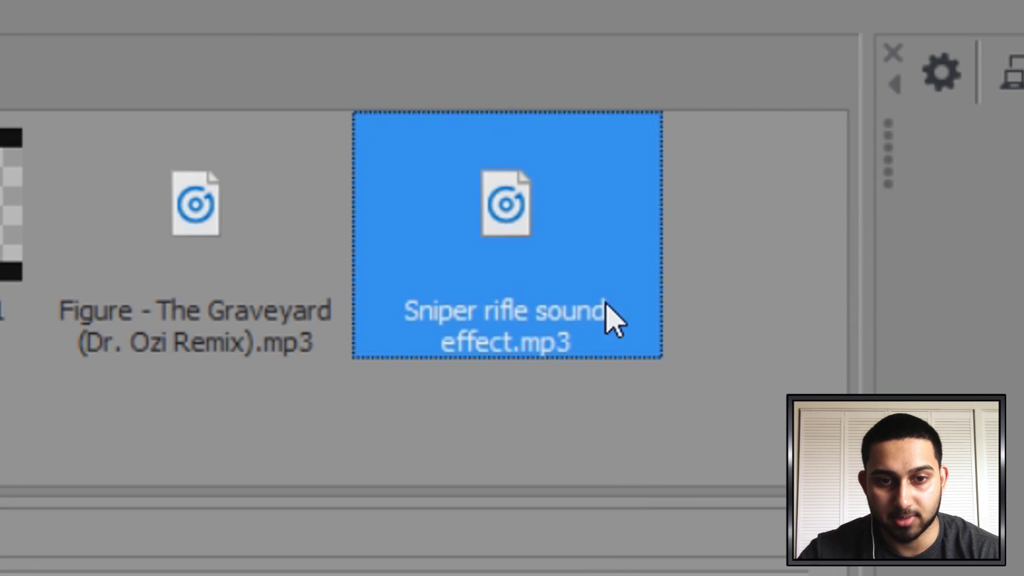
pyautogui.moveTo(522, 208); pyautogui.dragTo(510, 457)
pyautogui.click(508, 425)
pyautogui.scroll(5, 669, 434)
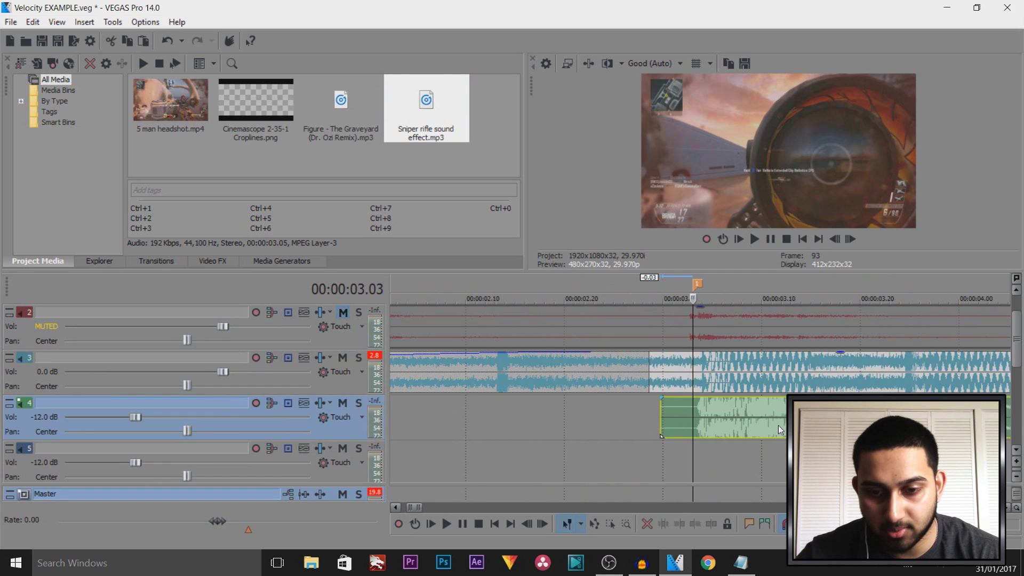
pyautogui.scroll(-4, 779, 433)
pyautogui.moveTo(691, 416); pyautogui.dragTo(619, 417)
# - Play the section from 00:00:02.13 past marker 1 to hear the added sniper sound effect
pyautogui.click(511, 424)
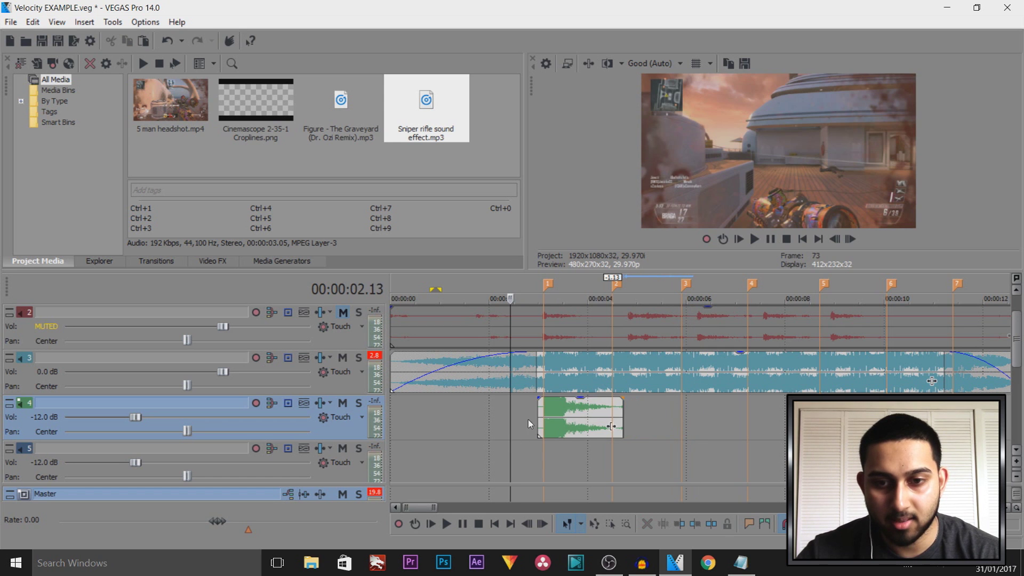
pyautogui.click(771, 240)
pyautogui.click(771, 240)
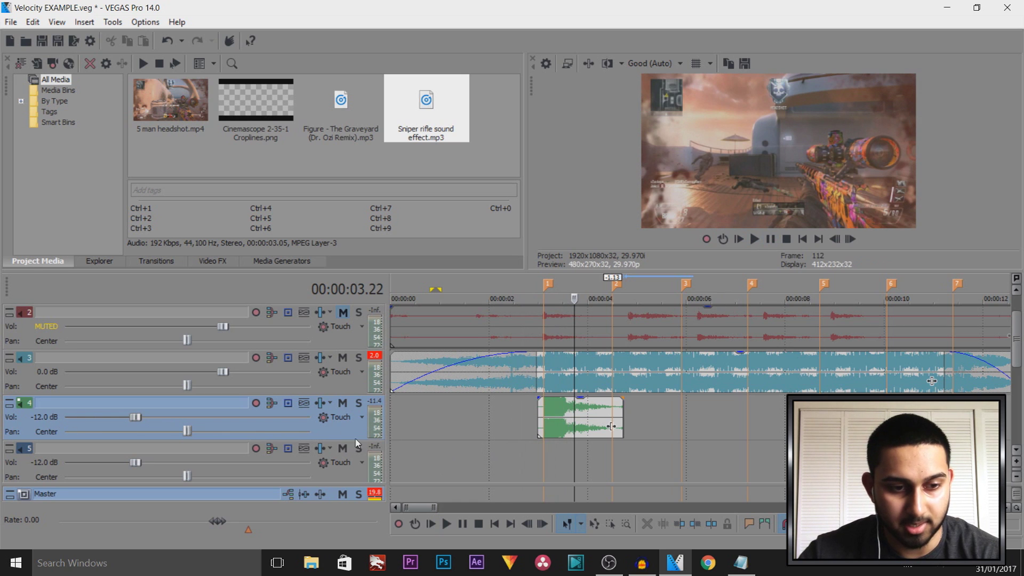
# - Set the track 4 volume to 0.0 dB and play the section around marker 1 to check its loudness
pyautogui.doubleClick(147, 415)
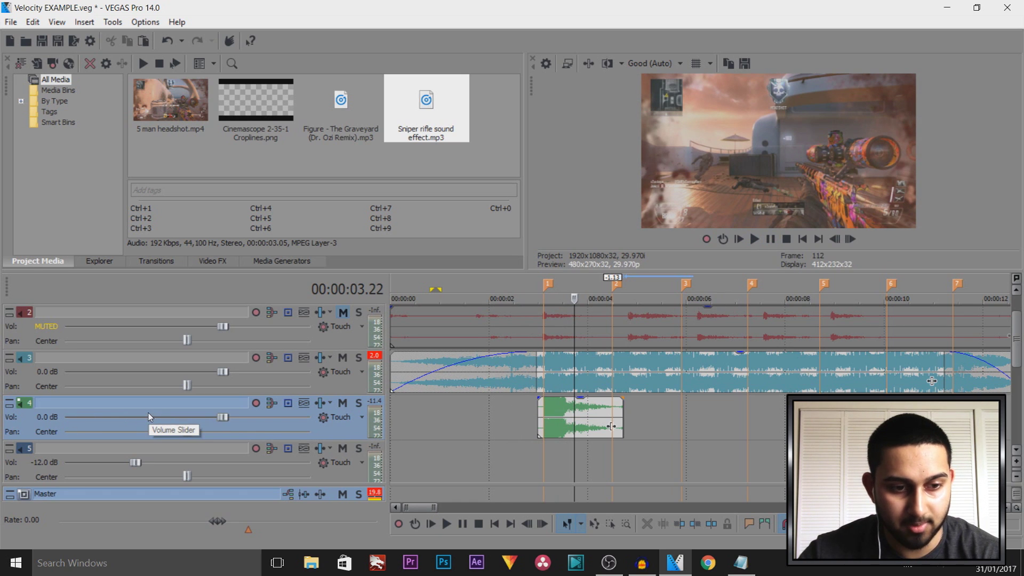
pyautogui.click(514, 432)
pyautogui.click(773, 241)
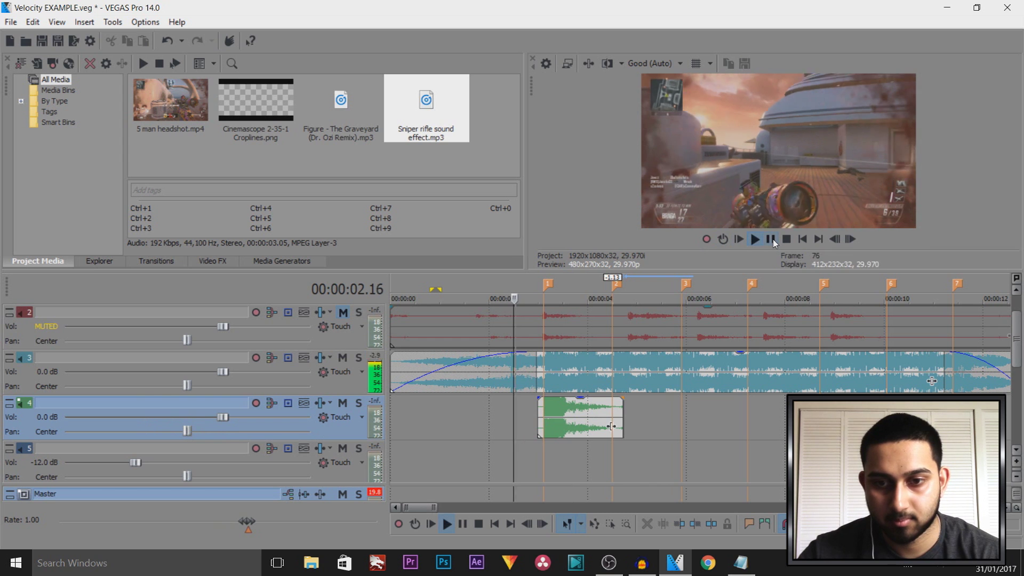
pyautogui.click(771, 240)
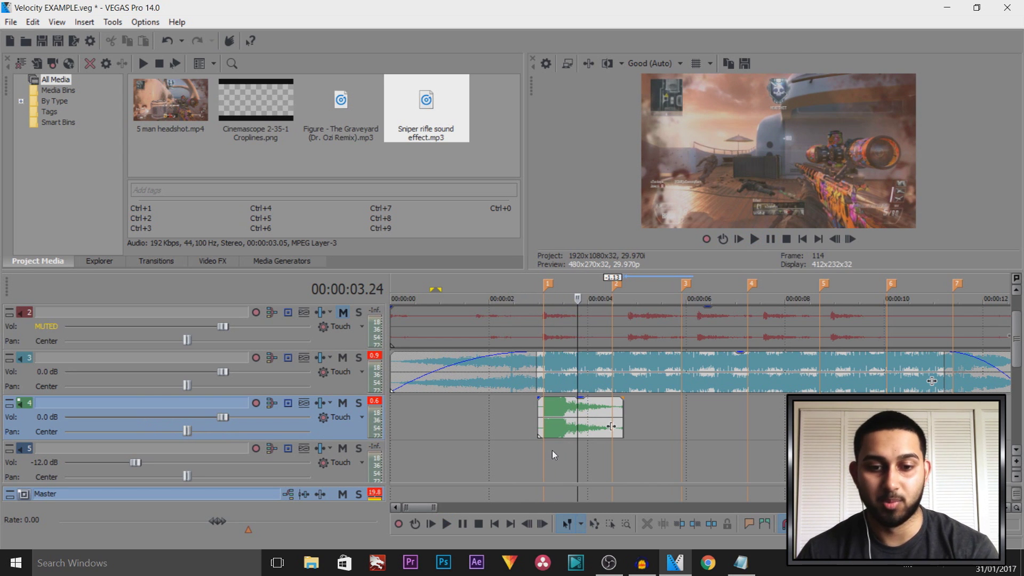
# - Add a Track EQ effect to the sniper rifle sound event and load the Sniper Boom preset
pyautogui.click(542, 415)
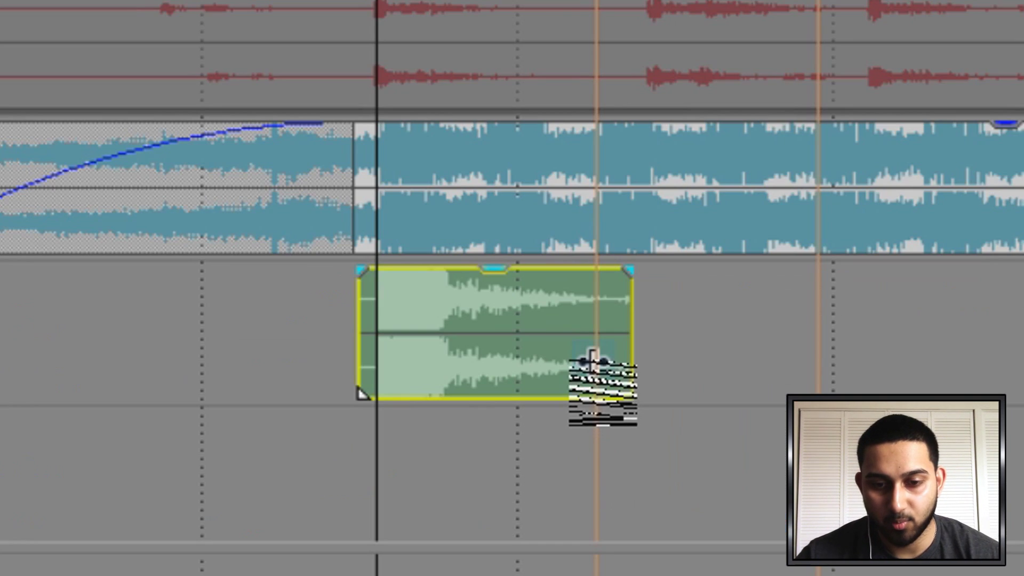
pyautogui.click(592, 365)
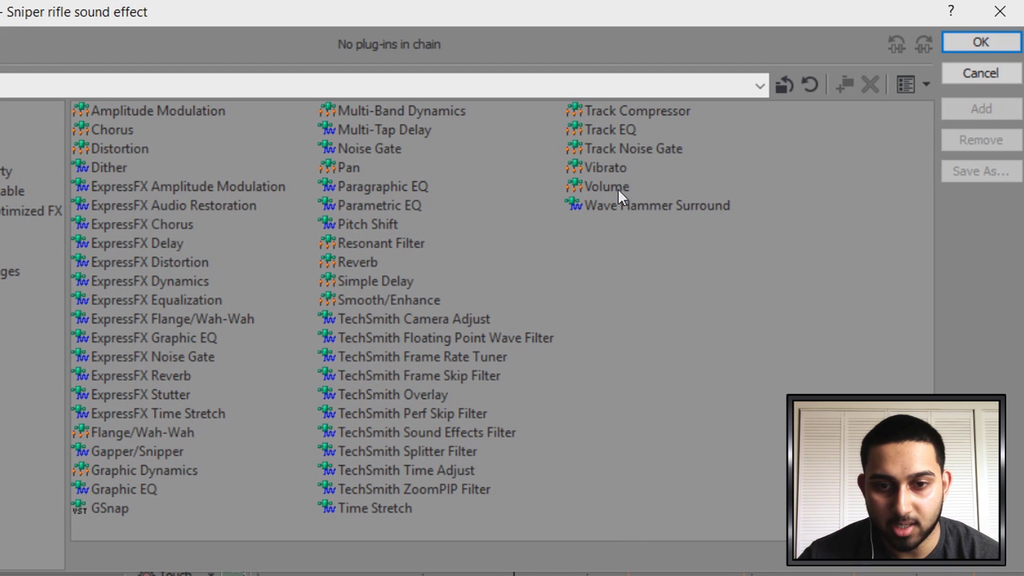
pyautogui.doubleClick(608, 130)
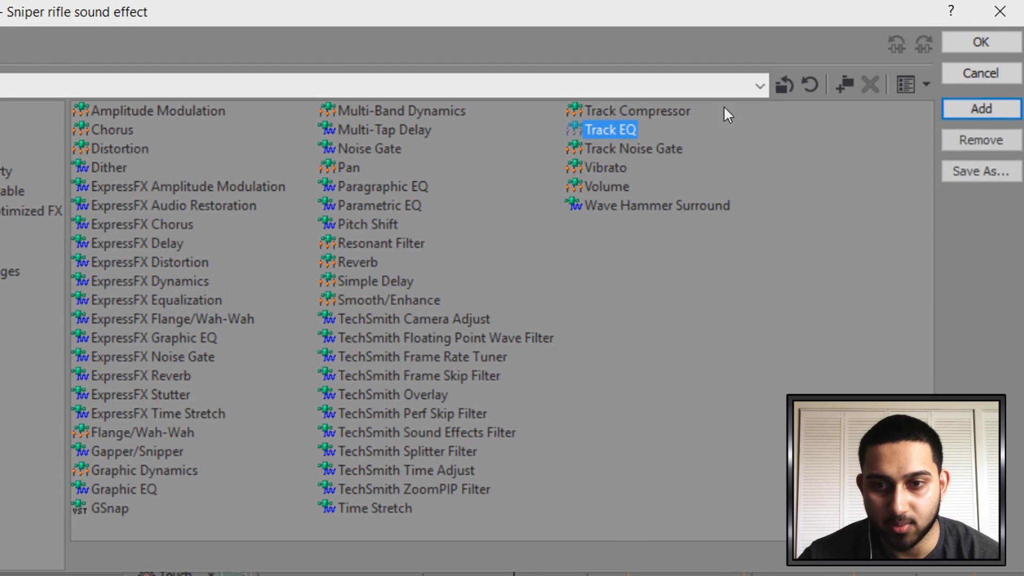
pyautogui.click(968, 42)
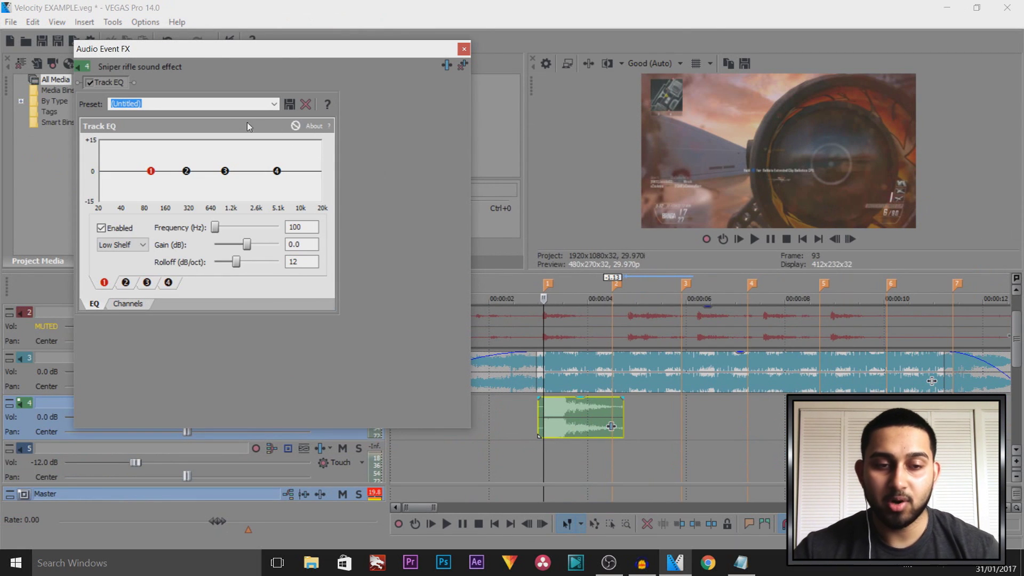
pyautogui.click(273, 104)
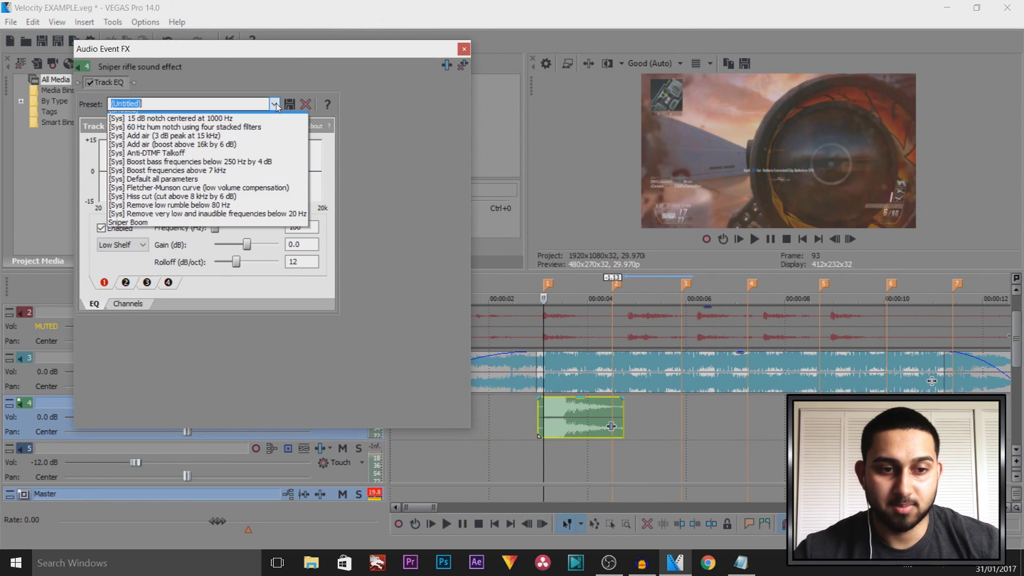
pyautogui.click(141, 229)
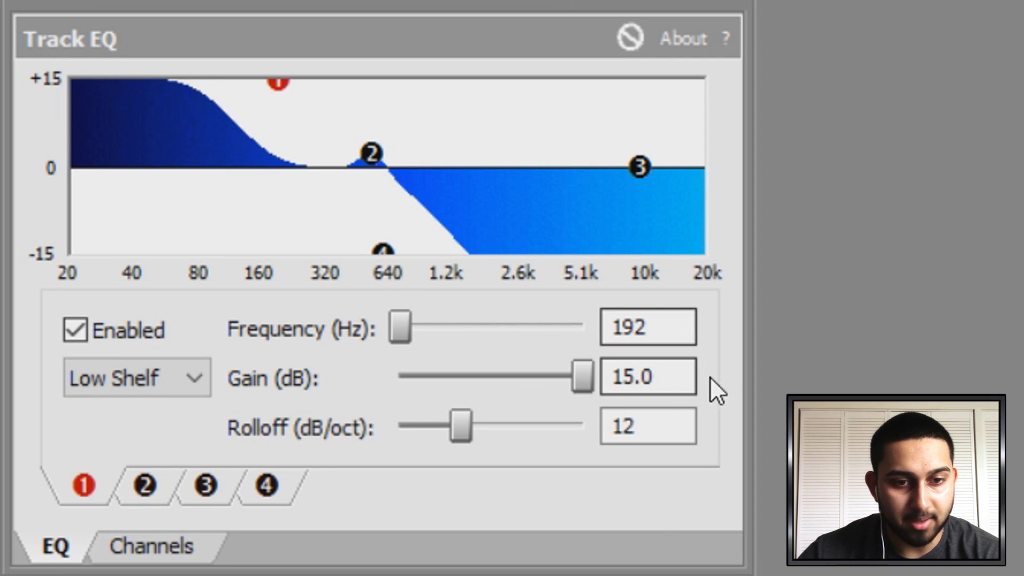
# - Examine the frequency, gain and bandwidth or rolloff settings of the Sniper Boom preset's EQ bands, and close the effect window
pyautogui.click(141, 498)
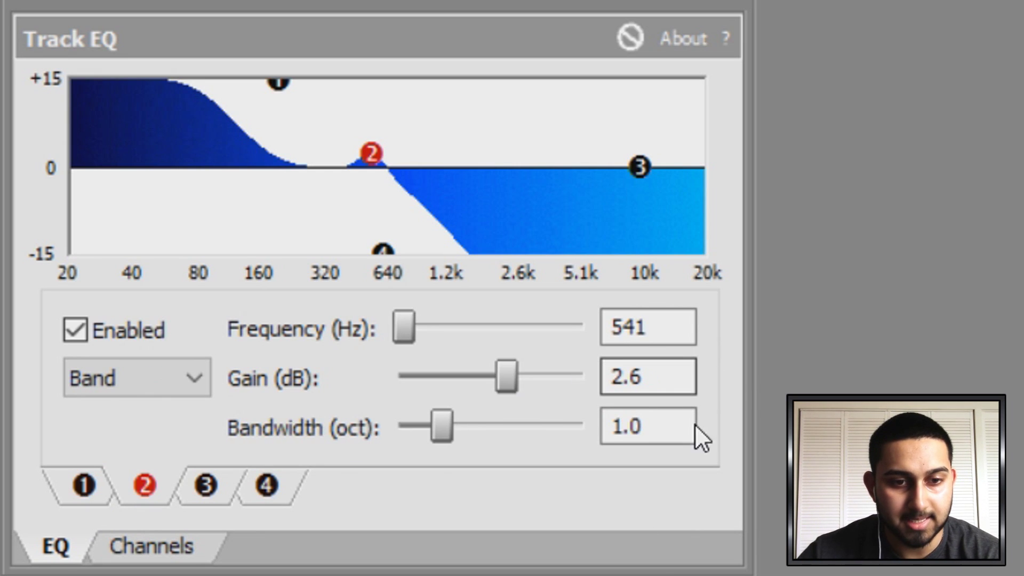
pyautogui.click(209, 492)
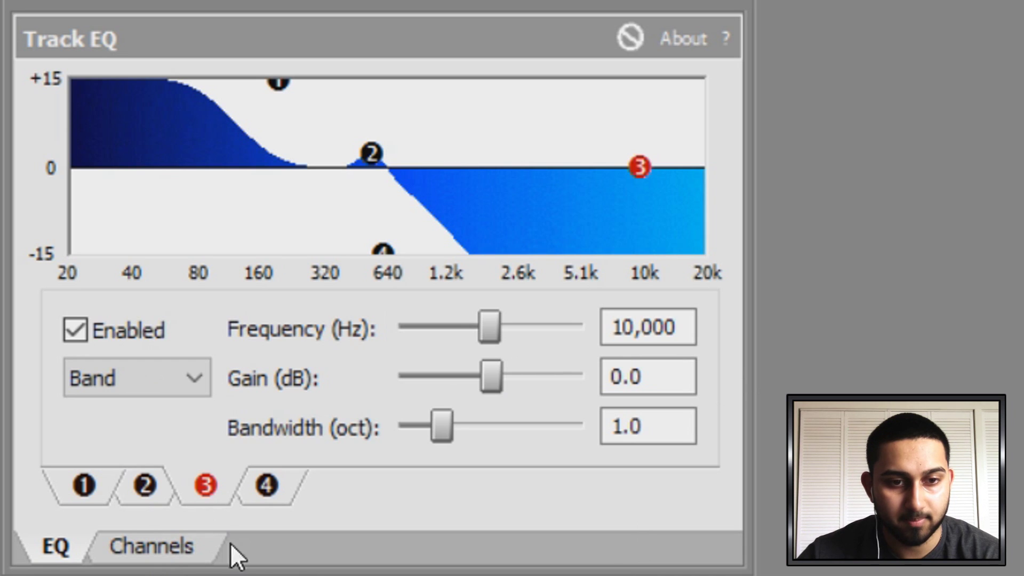
pyautogui.click(270, 488)
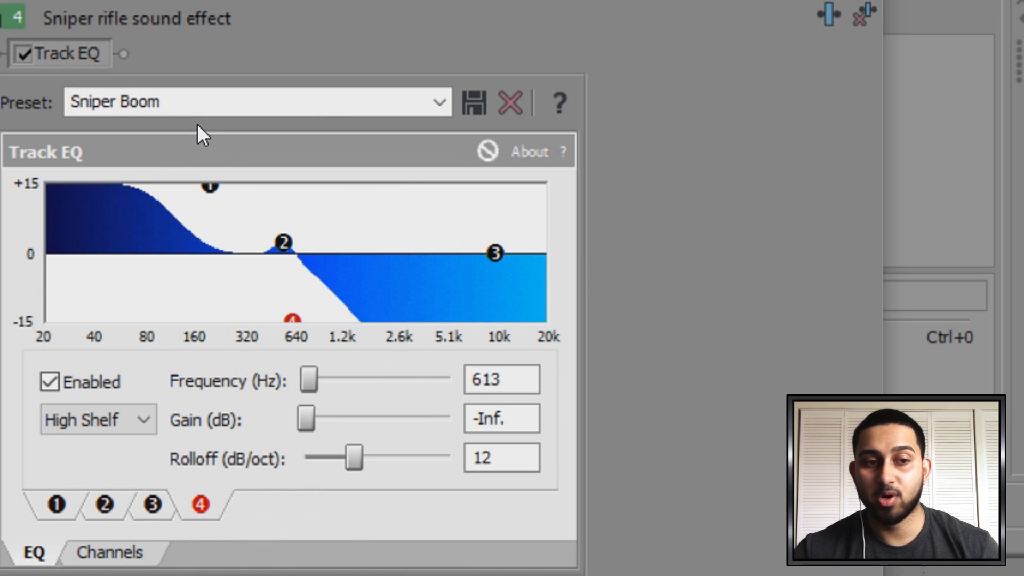
pyautogui.click(212, 104)
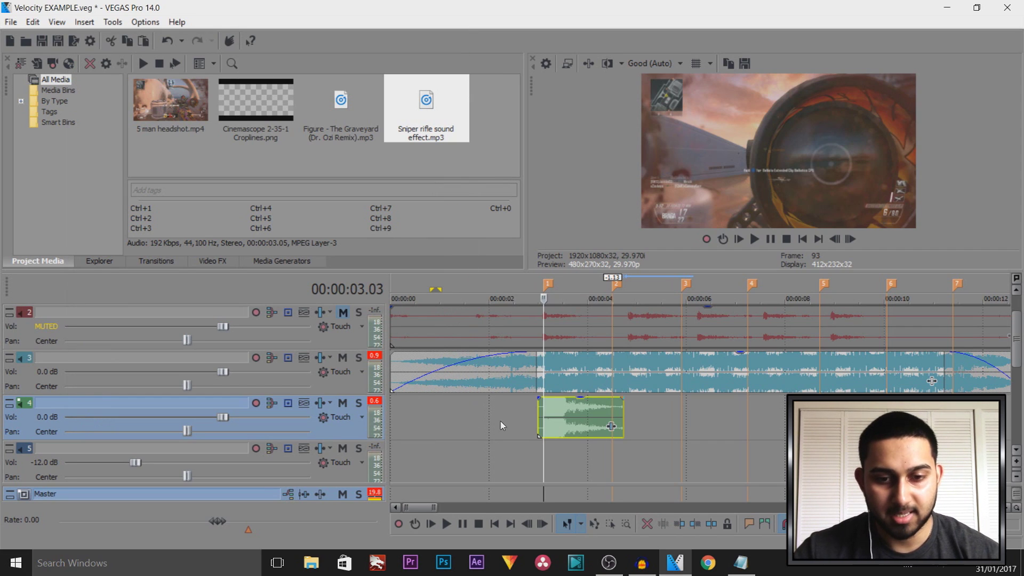
# - Play the edit from 00:00:02.00 to hear the equalized sniper shot at marker 1
pyautogui.click(514, 425)
pyautogui.click(490, 429)
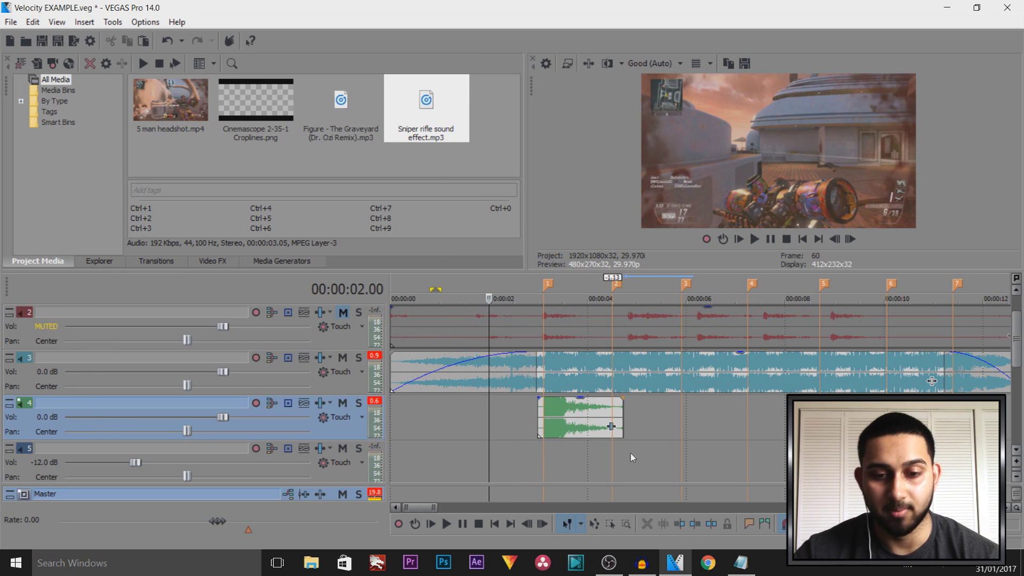
pyautogui.press('space')
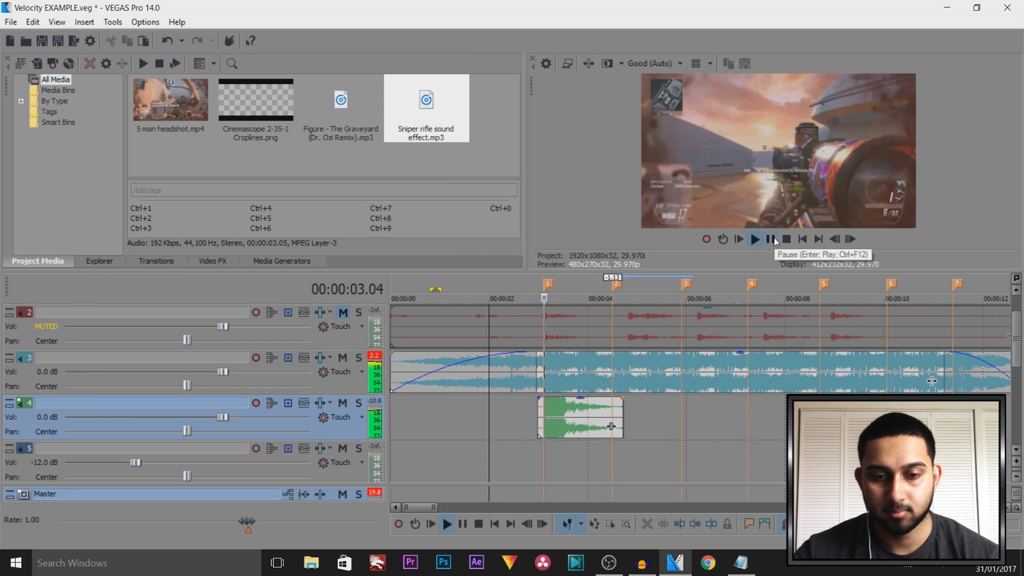